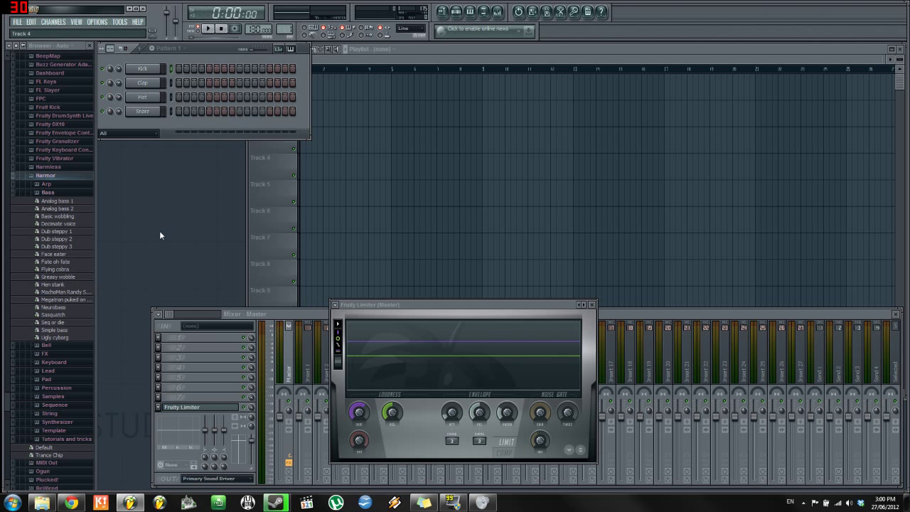
# - Replace the Kick channel with a Harmor synthesizer and reposition its window
pyautogui.rightClick(153, 71)
pyautogui.moveTo(186, 179)
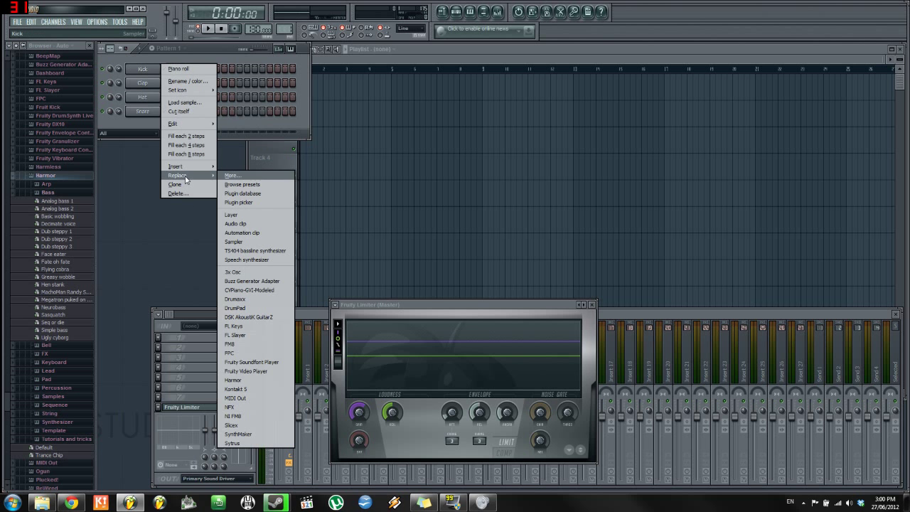
pyautogui.click(232, 379)
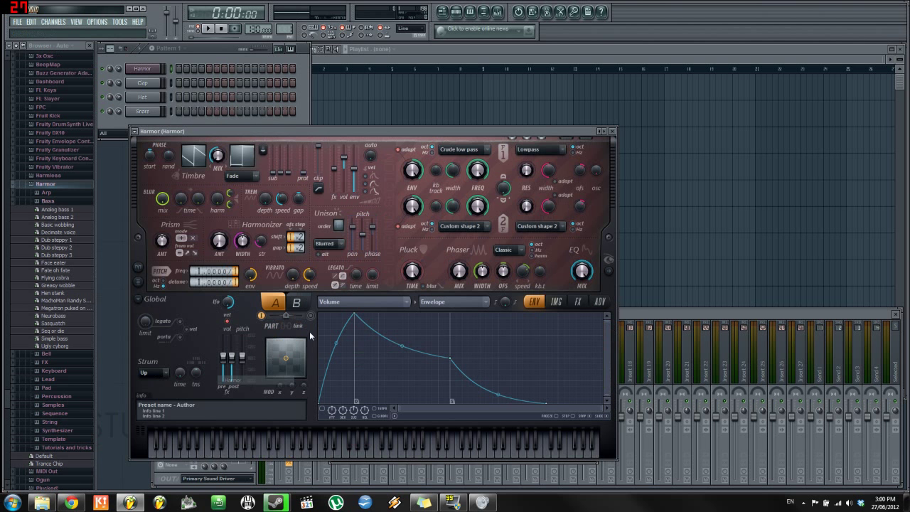
pyautogui.moveTo(408, 132); pyautogui.dragTo(494, 91)
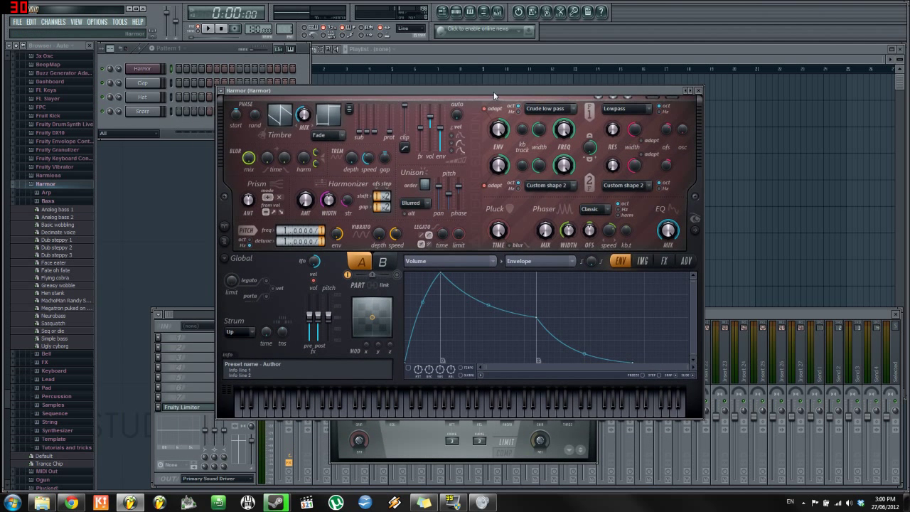
# - Load the Dub steppy 1 bass preset into Harmor and audition it with a note
pyautogui.click(223, 91)
pyautogui.moveTo(236, 116)
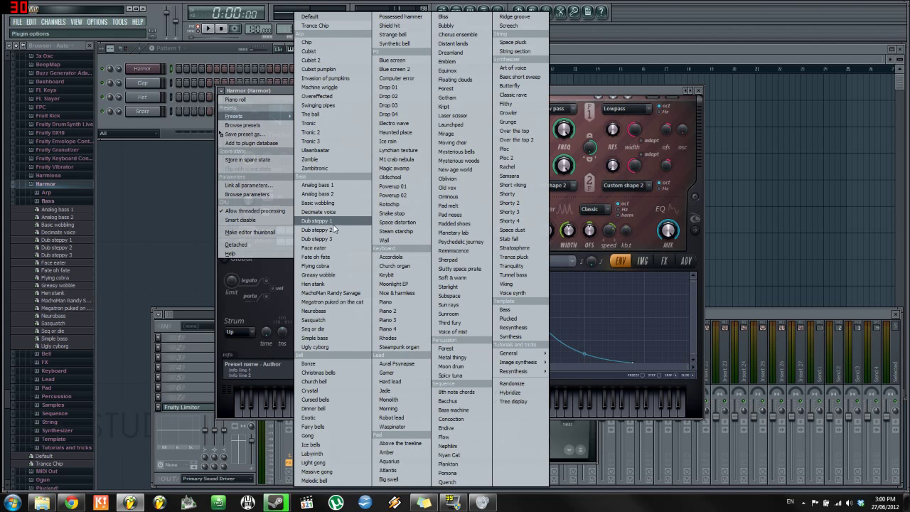
pyautogui.click(333, 221)
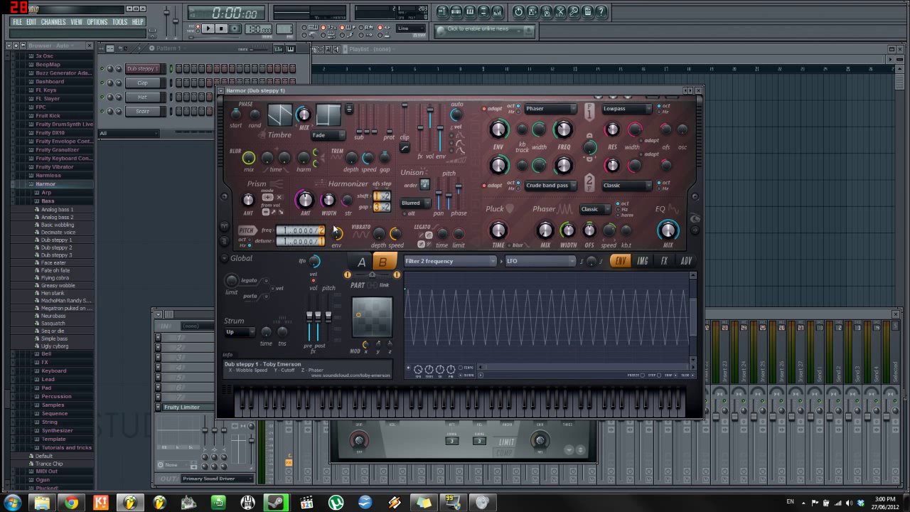
pyautogui.press('z')
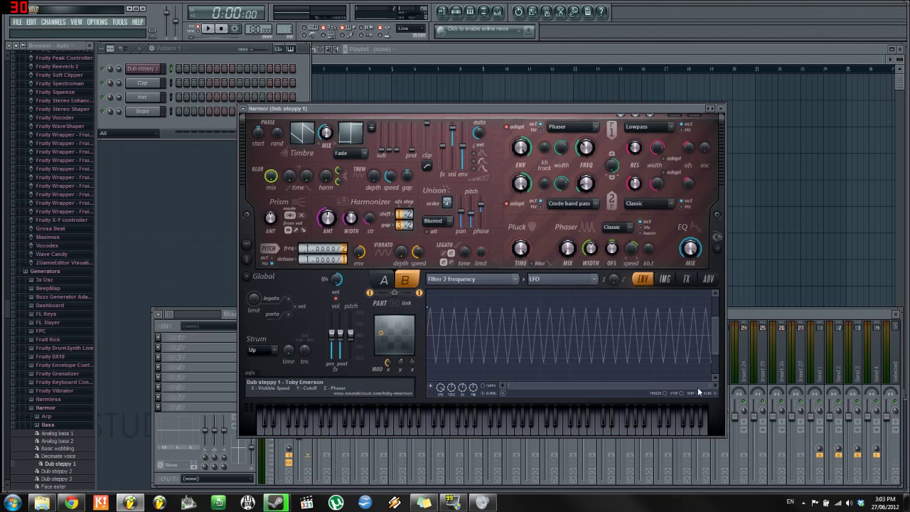
# - Expand Harmor's spectral display section and reposition the plugin window
pyautogui.click(717, 251)
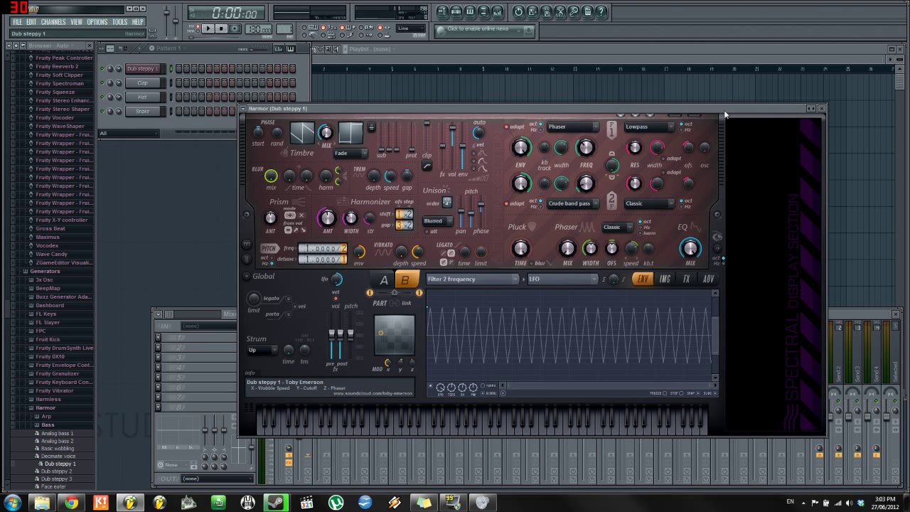
pyautogui.moveTo(725, 114); pyautogui.dragTo(645, 98)
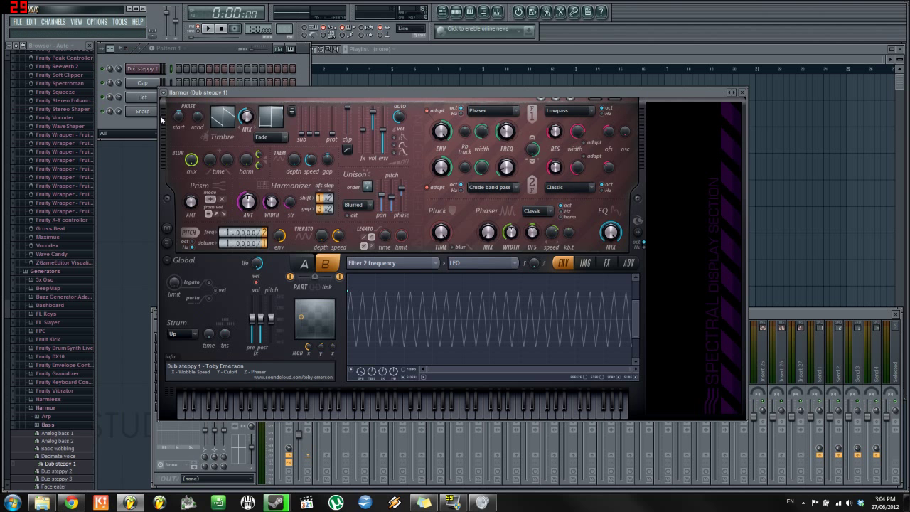
# - Replace the Dub steppy 1 channel with a fresh Harmor instance and reposition its window
pyautogui.rightClick(143, 71)
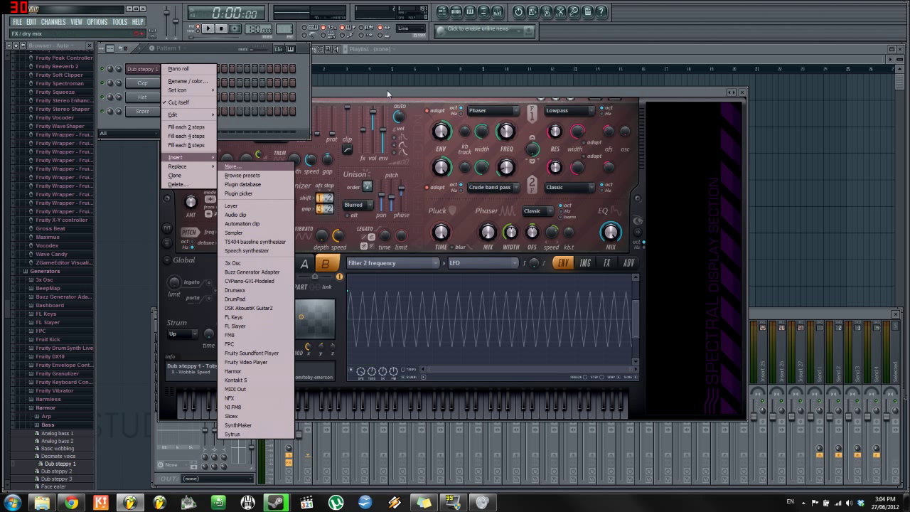
pyautogui.click(388, 93)
pyautogui.rightClick(142, 69)
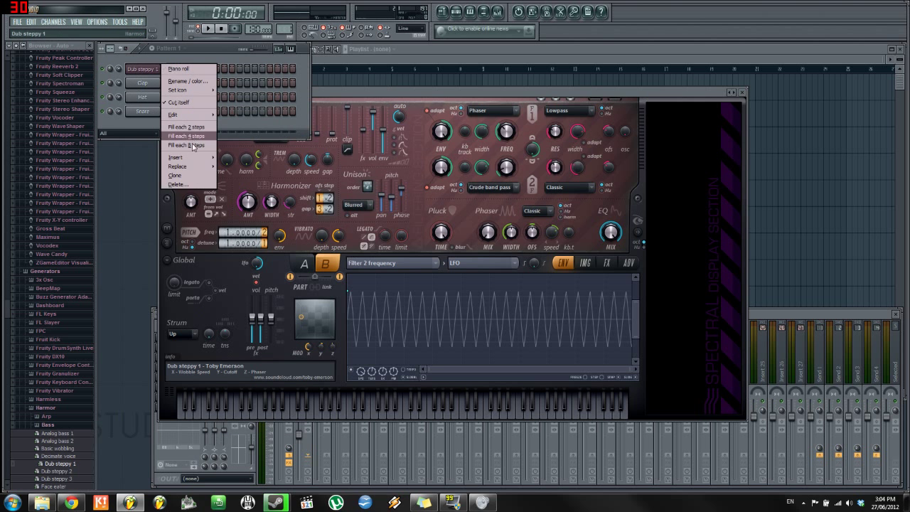
pyautogui.moveTo(182, 166)
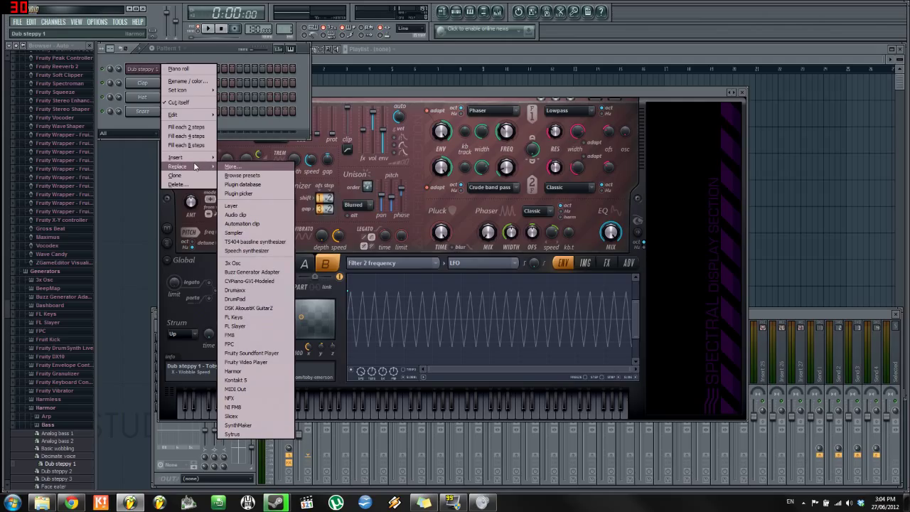
pyautogui.click(250, 372)
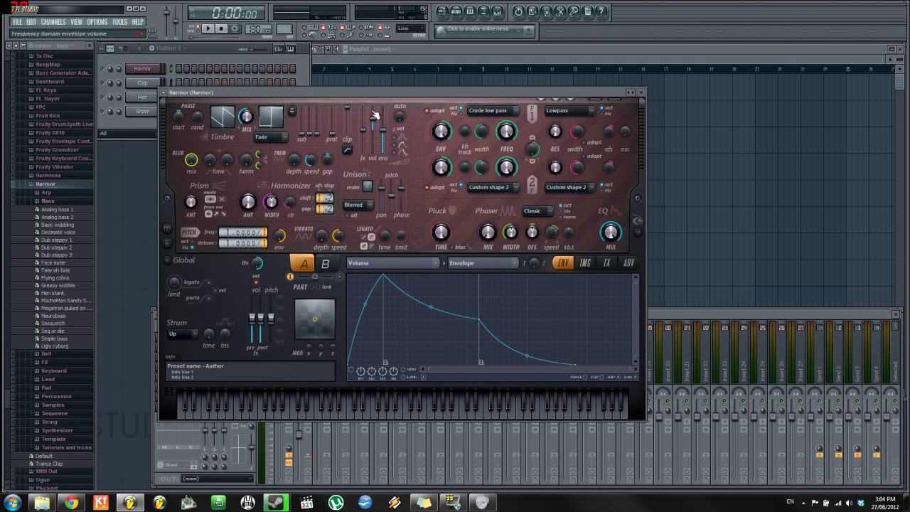
pyautogui.moveTo(349, 91); pyautogui.dragTo(404, 96)
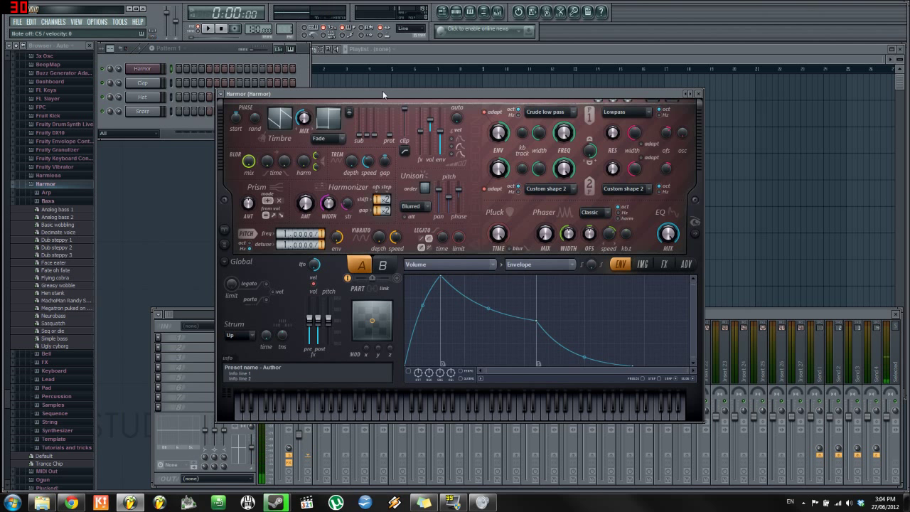
# - Audition the default Harmor patch with a note and look through the timbre blending modes
pyautogui.press('F9')
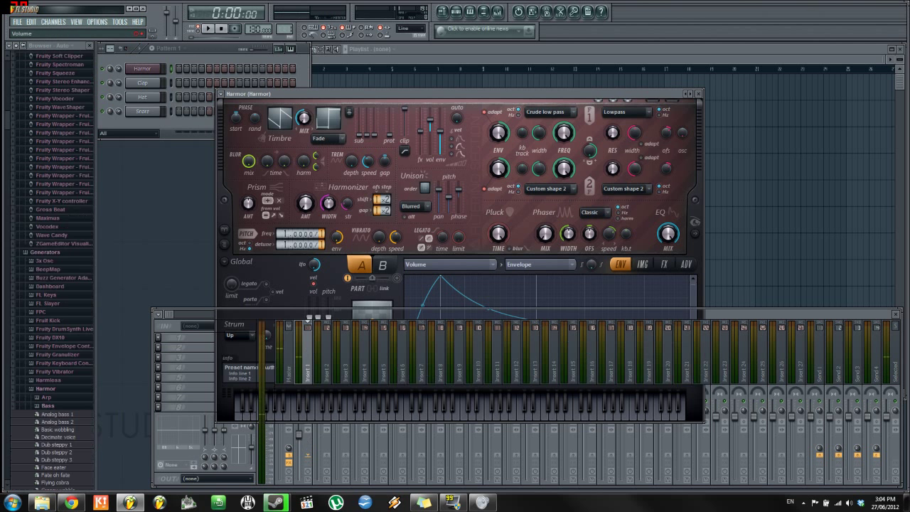
pyautogui.moveTo(559, 94); pyautogui.dragTo(561, 87)
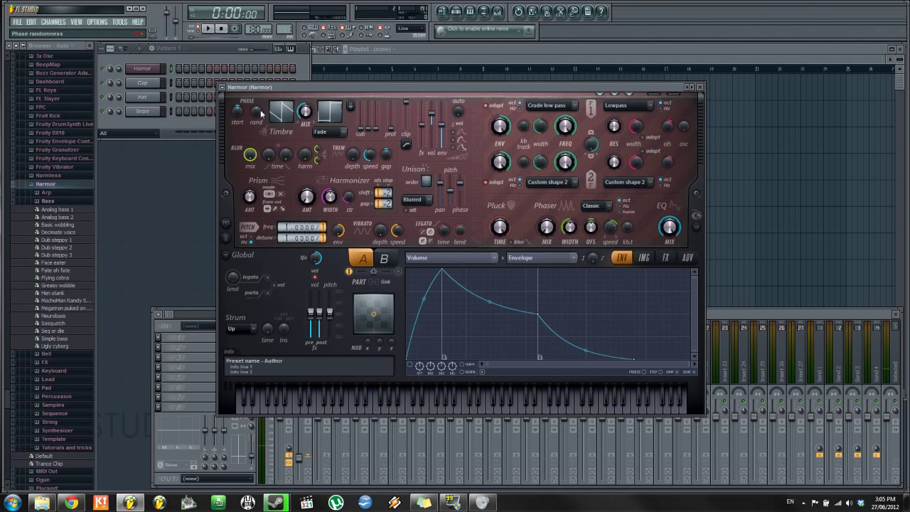
pyautogui.press('z')
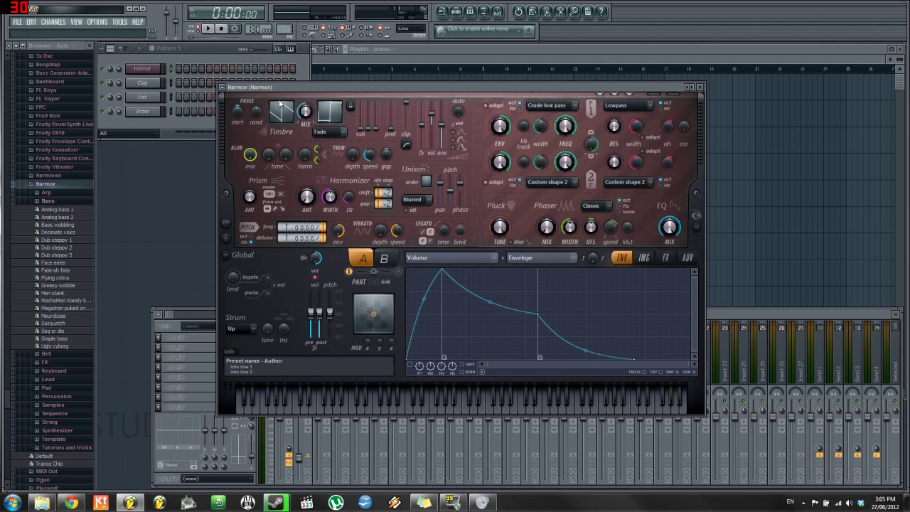
pyautogui.click(334, 132)
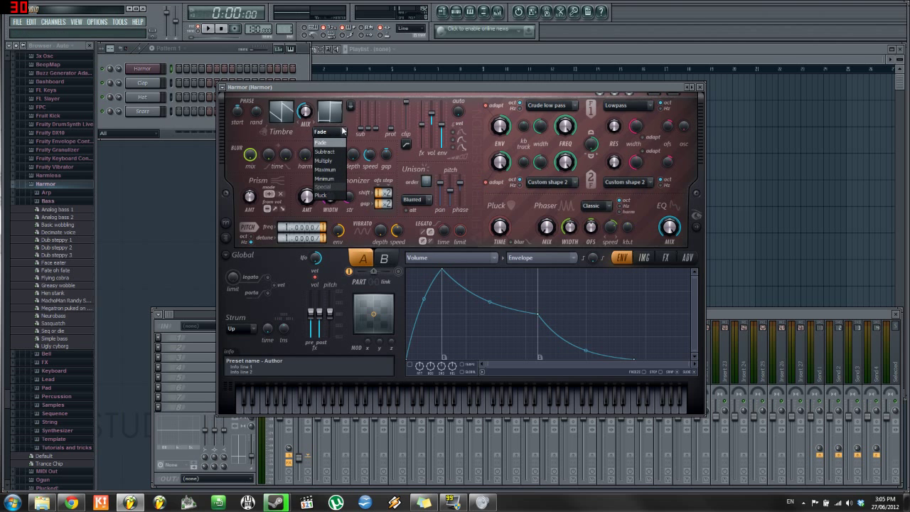
pyautogui.click(342, 132)
pyautogui.moveTo(434, 84); pyautogui.dragTo(464, 87)
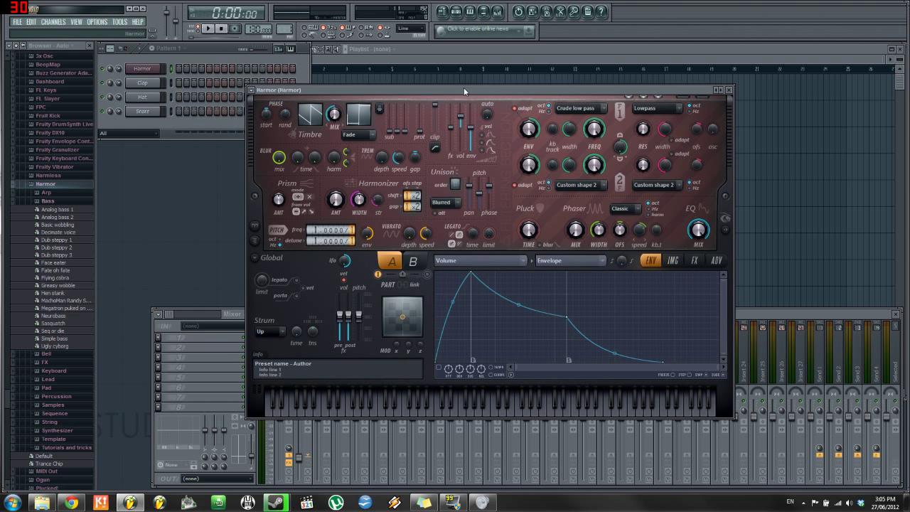
pyautogui.moveTo(463, 87); pyautogui.dragTo(442, 74)
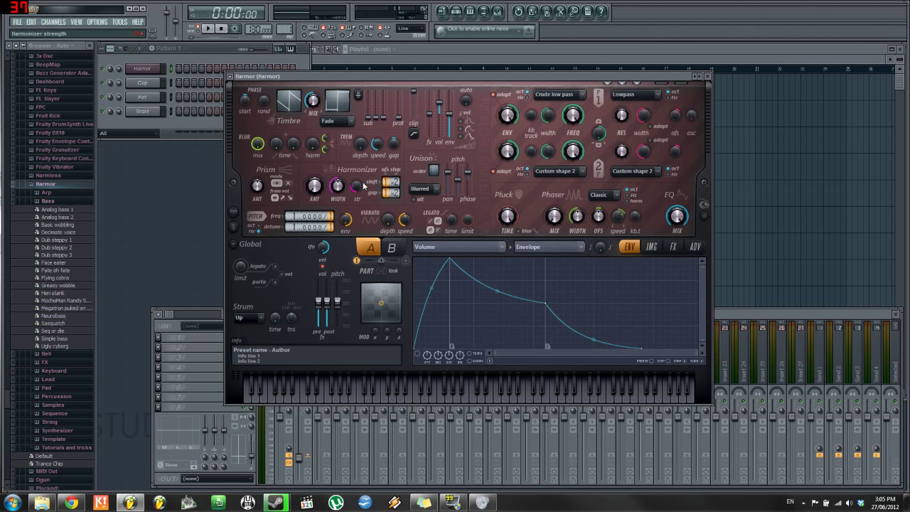
# - Open the Timbre 1 harmonic level envelope, add a control point near harmonic 6 and pull it down to a low level
pyautogui.click(295, 99)
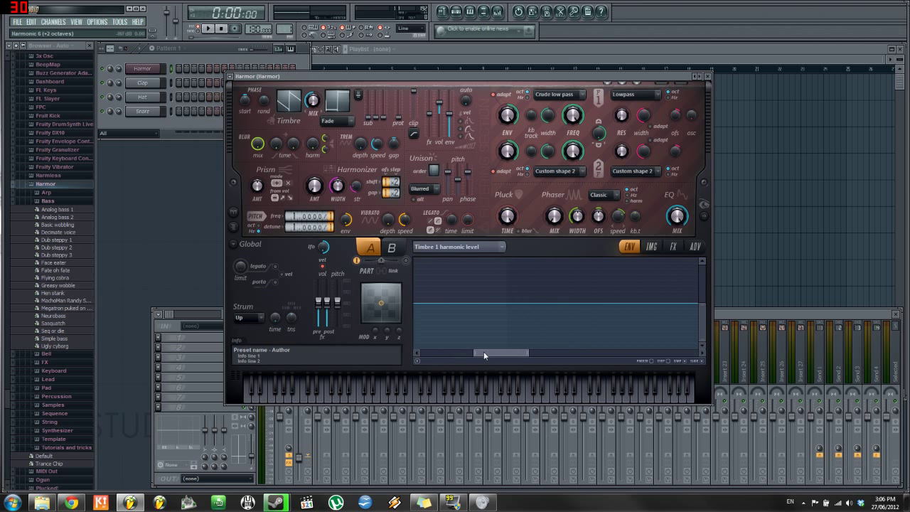
pyautogui.moveTo(431, 342); pyautogui.dragTo(402, 338)
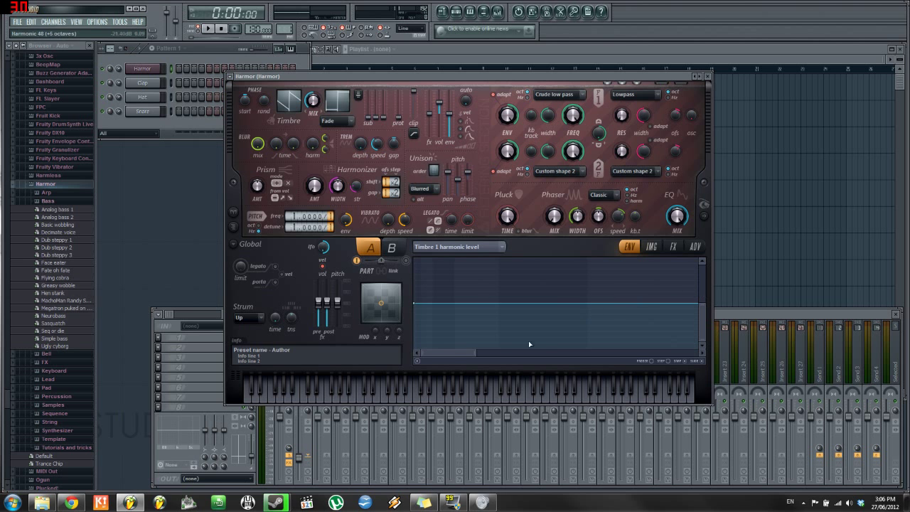
pyautogui.moveTo(584, 355); pyautogui.dragTo(448, 353)
pyautogui.rightClick(429, 287)
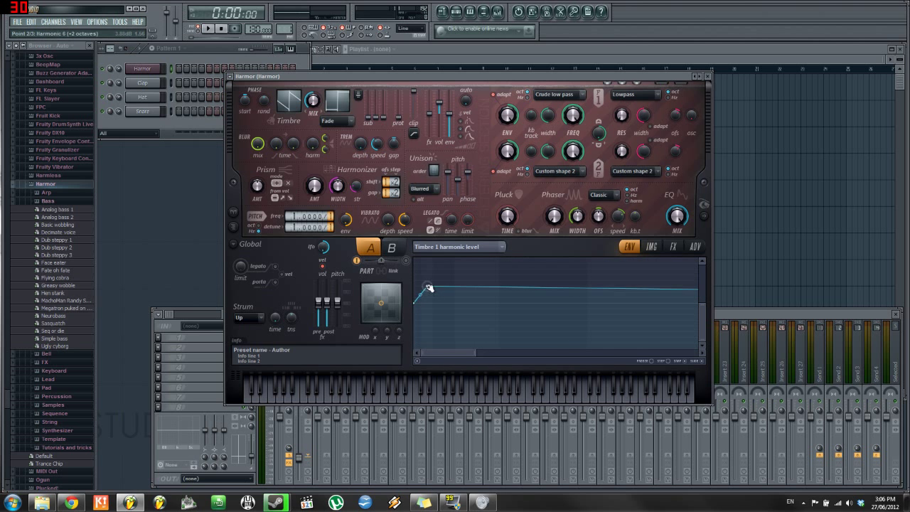
pyautogui.moveTo(429, 286)
pyautogui.mouseDown()
pyautogui.moveTo(417, 269)
pyautogui.moveTo(421, 313)
pyautogui.moveTo(431, 308)
pyautogui.moveTo(419, 297)
pyautogui.moveTo(421, 283)
pyautogui.moveTo(426, 340)
pyautogui.mouseUp()
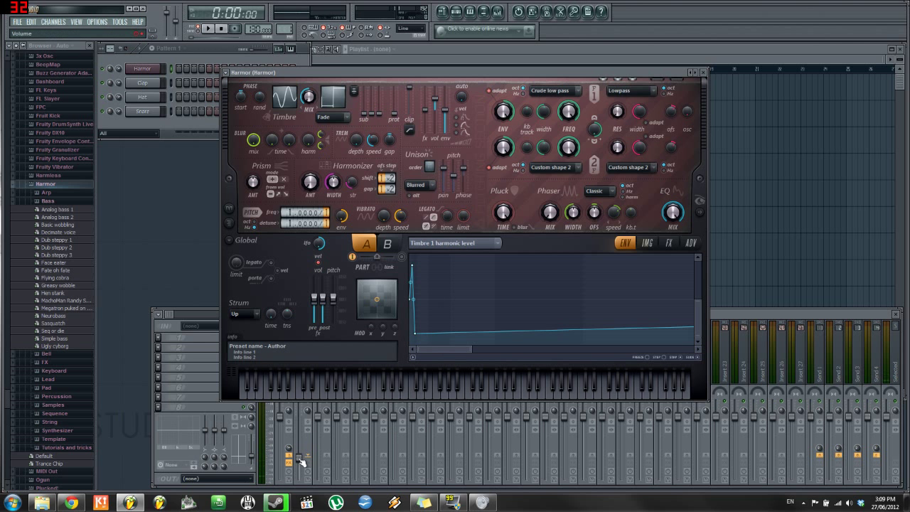
# - Add control points to the Timbre 1 harmonic curve to form a dip, a tall peak and a long fall toward higher harmonics
pyautogui.moveTo(432, 311); pyautogui.dragTo(479, 277)
pyautogui.rightClick(454, 327)
pyautogui.rightClick(647, 323)
pyautogui.rightClick(687, 345)
pyautogui.rightClick(476, 327)
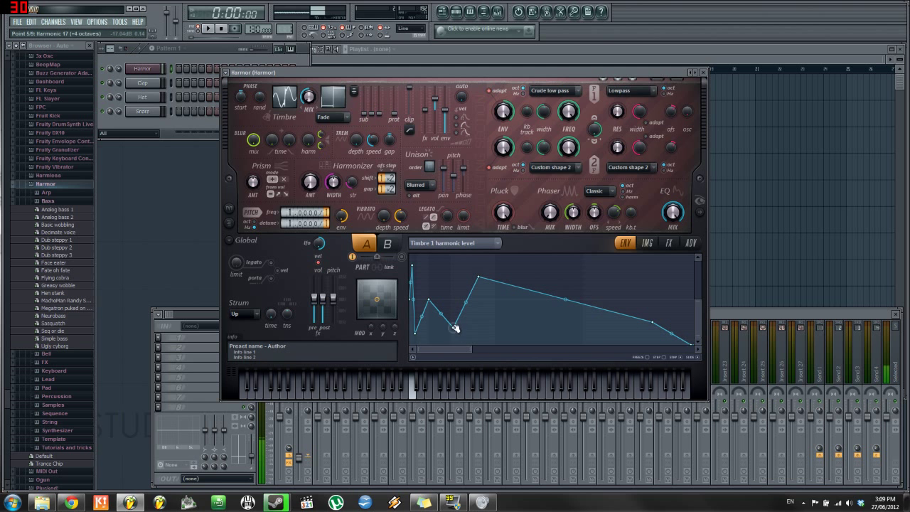
# - Narrow the dip before the tall Timbre 1 peak, add points for a second peak farther up, and curve the slope between the peaks
pyautogui.moveTo(454, 328); pyautogui.dragTo(434, 334)
pyautogui.rightClick(502, 308)
pyautogui.moveTo(500, 309); pyautogui.dragTo(487, 311)
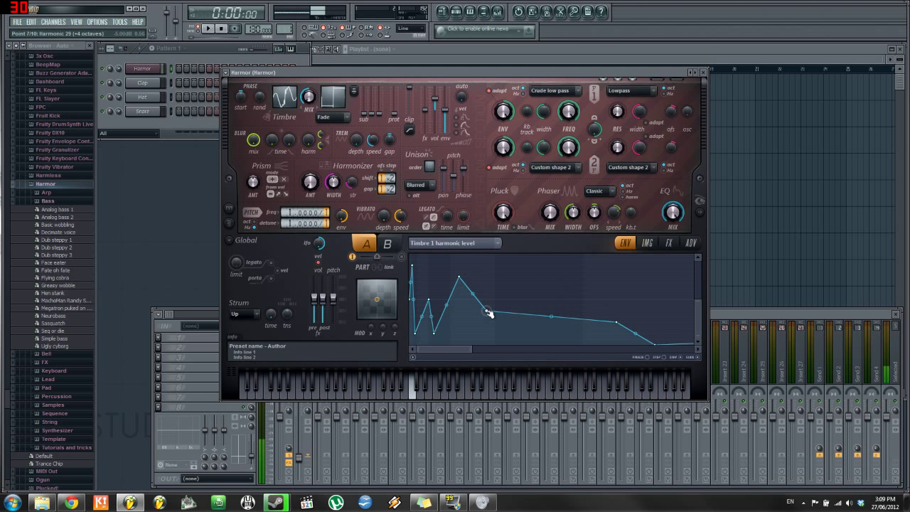
pyautogui.rightClick(577, 320)
pyautogui.moveTo(577, 320)
pyautogui.mouseDown()
pyautogui.moveTo(559, 288)
pyautogui.moveTo(553, 323)
pyautogui.moveTo(535, 343)
pyautogui.moveTo(612, 306)
pyautogui.moveTo(591, 315)
pyautogui.mouseUp()
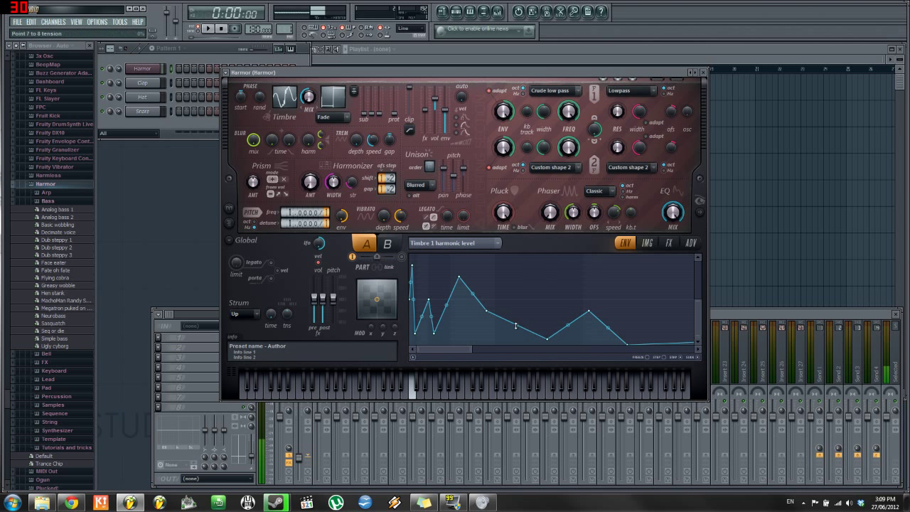
pyautogui.moveTo(522, 324); pyautogui.dragTo(522, 339)
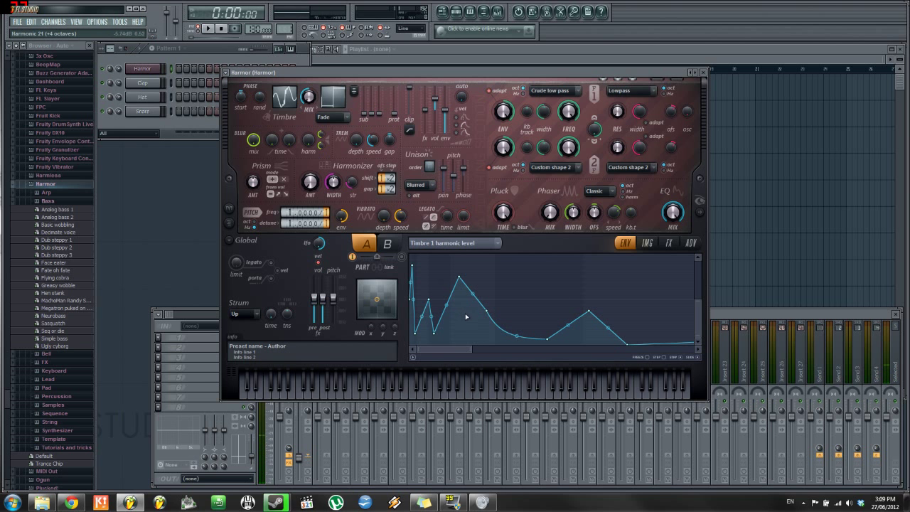
# - Audition the sound and bend the rising segments of the Timbre 1 harmonic curve
pyautogui.press('z')
pyautogui.moveTo(473, 277); pyautogui.dragTo(446, 287)
pyautogui.moveTo(423, 316); pyautogui.dragTo(413, 284)
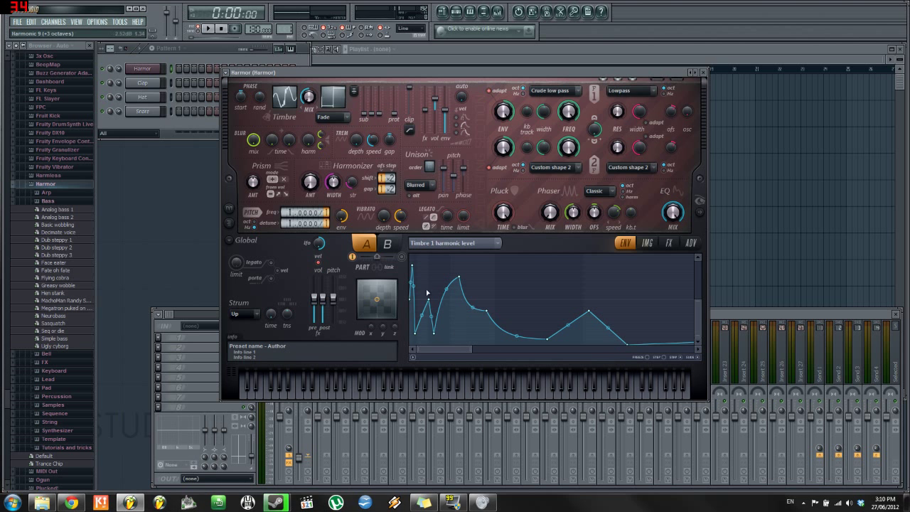
# - Open the Timbre 2 harmonic level envelope and vary the timbre mix amount while auditioning notes
pyautogui.click(328, 100)
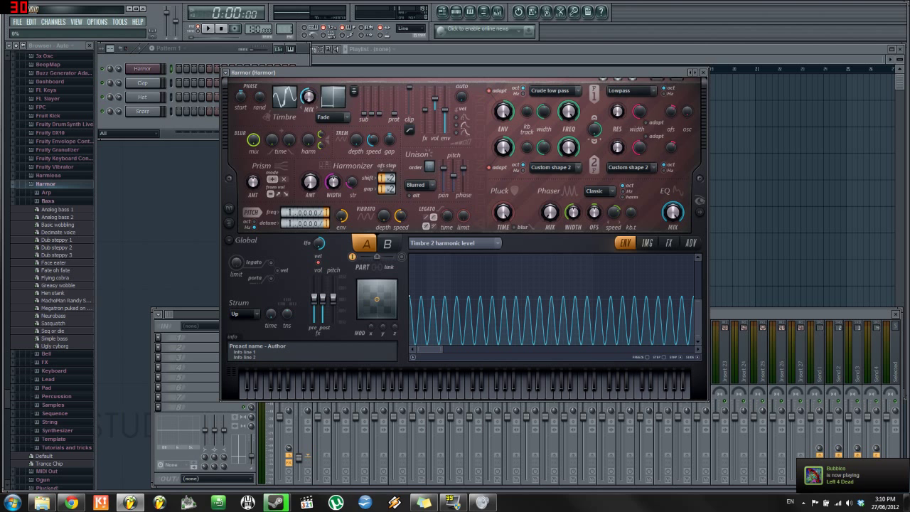
pyautogui.moveTo(308, 96); pyautogui.dragTo(308, 86)
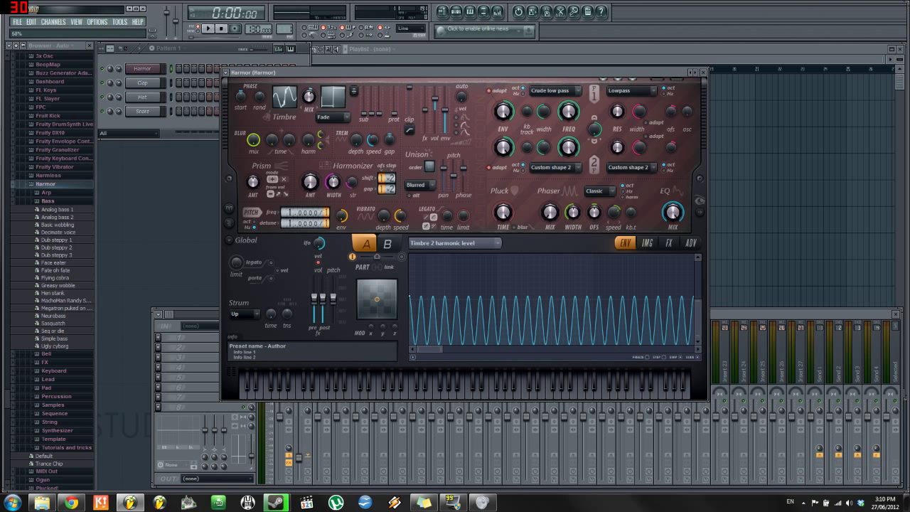
pyautogui.moveTo(308, 91); pyautogui.dragTo(308, 97)
pyautogui.click(471, 391)
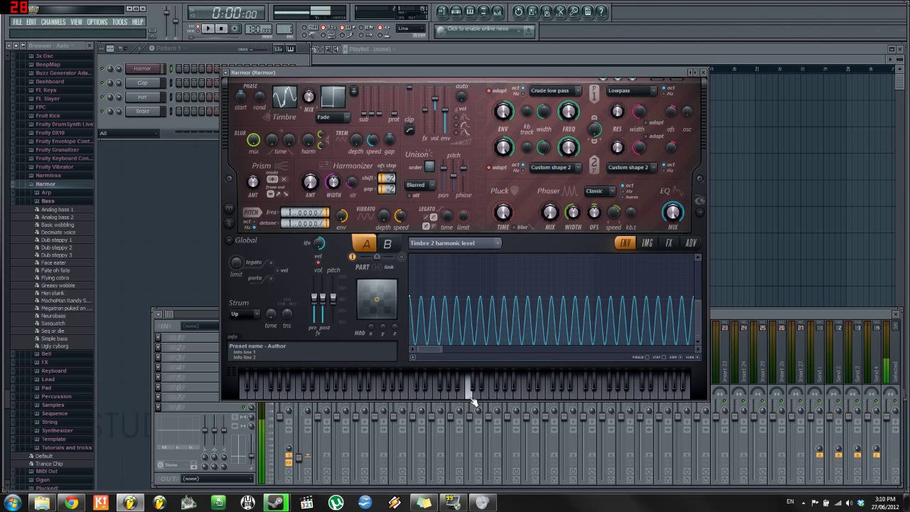
pyautogui.moveTo(309, 97); pyautogui.dragTo(309, 104)
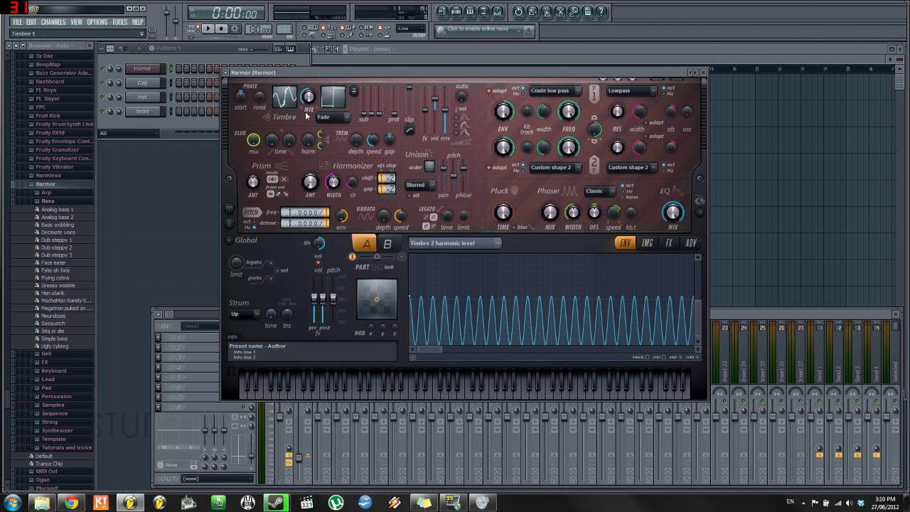
pyautogui.click(459, 393)
pyautogui.moveTo(313, 96)
pyautogui.mouseDown()
pyautogui.moveTo(314, 82)
pyautogui.moveTo(314, 100)
pyautogui.mouseUp()
pyautogui.click(472, 396)
# - Reshape the start of the Timbre 2 harmonic curve with a high first peak, a deep trough and a second peak
pyautogui.rightClick(422, 266)
pyautogui.rightClick(456, 305)
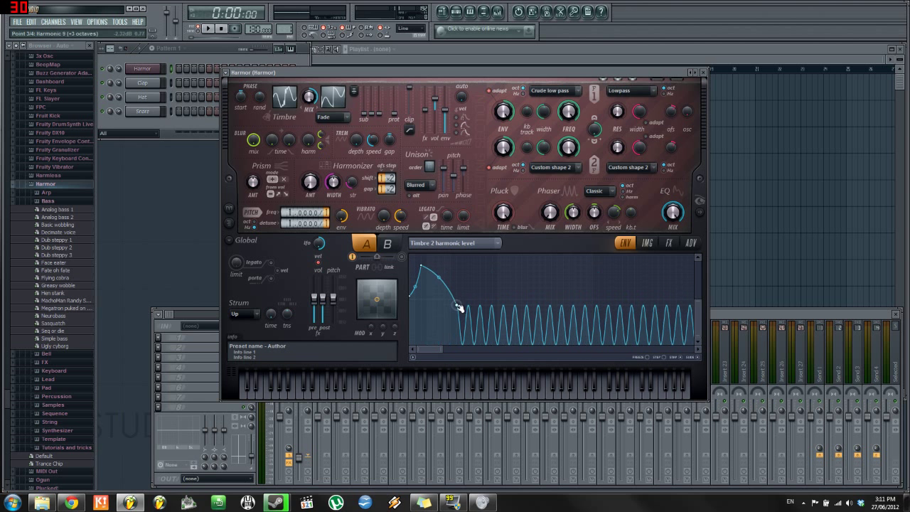
pyautogui.moveTo(457, 306); pyautogui.dragTo(457, 333)
pyautogui.rightClick(510, 325)
pyautogui.moveTo(510, 324); pyautogui.dragTo(486, 288)
# - Add a low tail falling toward higher harmonics after the second Timbre 2 peak, and lower the first peak while shifting it to higher harmonics
pyautogui.rightClick(551, 303)
pyautogui.moveTo(551, 302); pyautogui.dragTo(510, 333)
pyautogui.rightClick(671, 334)
pyautogui.moveTo(671, 334); pyautogui.dragTo(675, 345)
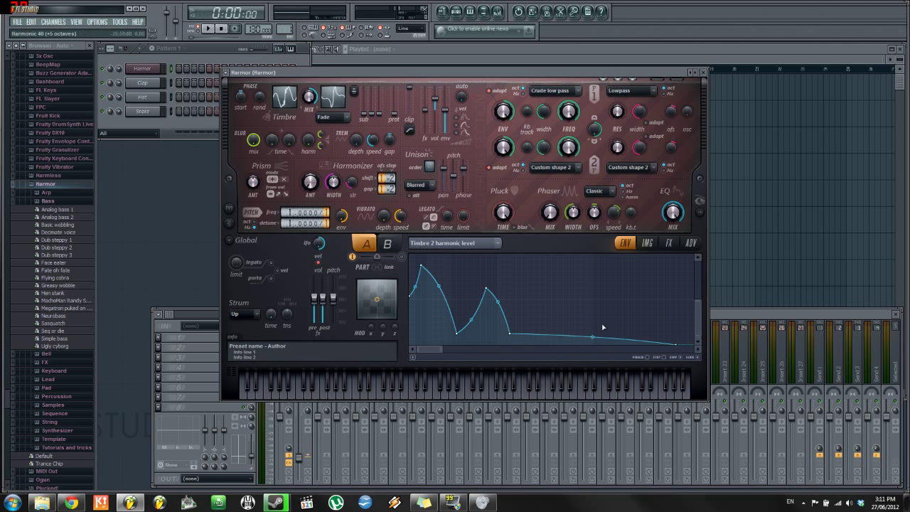
pyautogui.moveTo(420, 267); pyautogui.dragTo(442, 287)
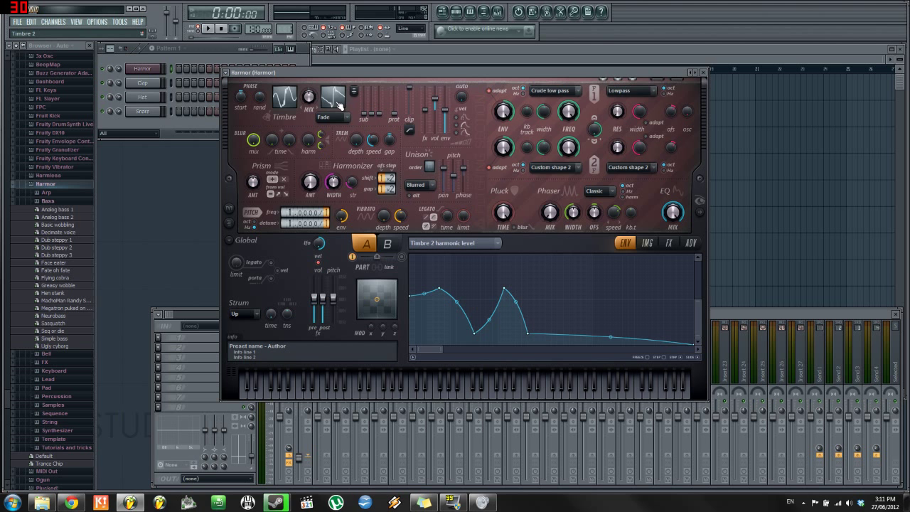
# - Switch between parts A and B to compare their timbres, trying part B's activation, the part mix and the timbre mix
pyautogui.click(363, 247)
pyautogui.click(367, 242)
pyautogui.click(390, 245)
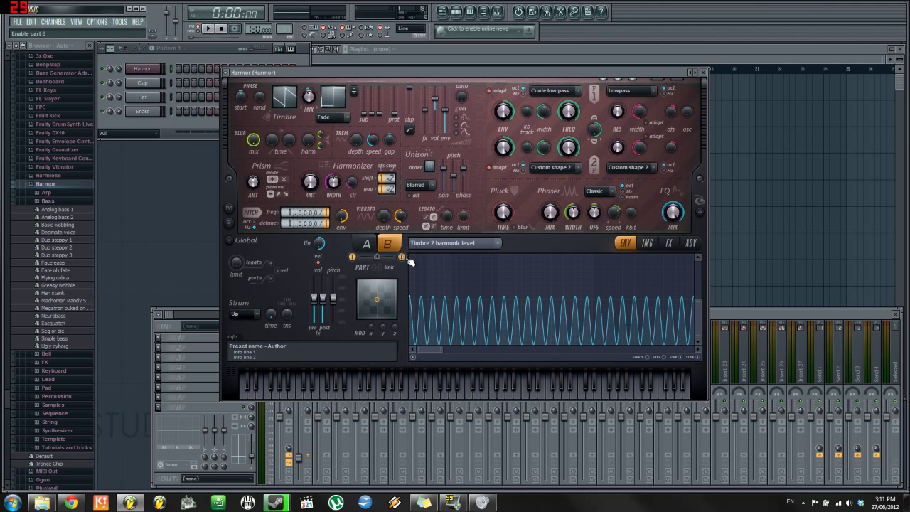
pyautogui.moveTo(384, 258)
pyautogui.mouseDown()
pyautogui.moveTo(362, 257)
pyautogui.moveTo(388, 257)
pyautogui.moveTo(378, 256)
pyautogui.mouseUp()
pyautogui.moveTo(309, 97); pyautogui.dragTo(309, 110)
pyautogui.click(372, 246)
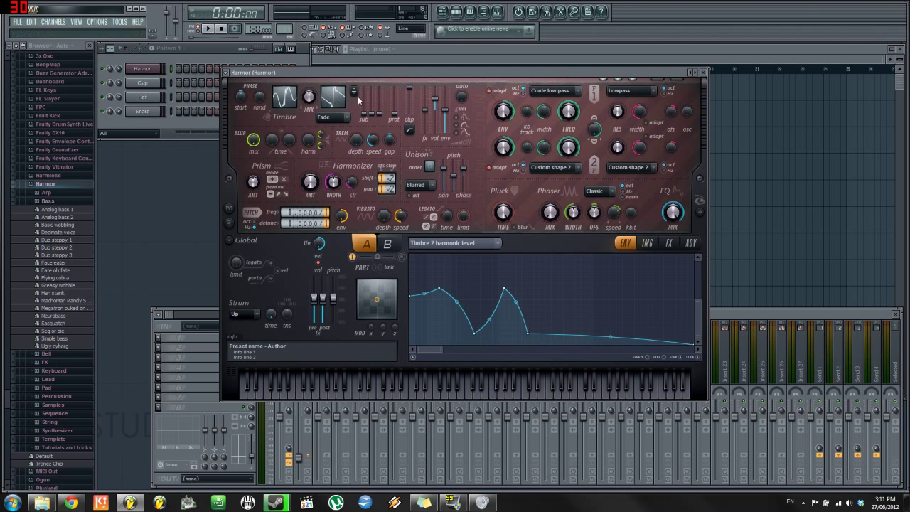
pyautogui.click(393, 245)
pyautogui.click(367, 243)
pyautogui.click(387, 243)
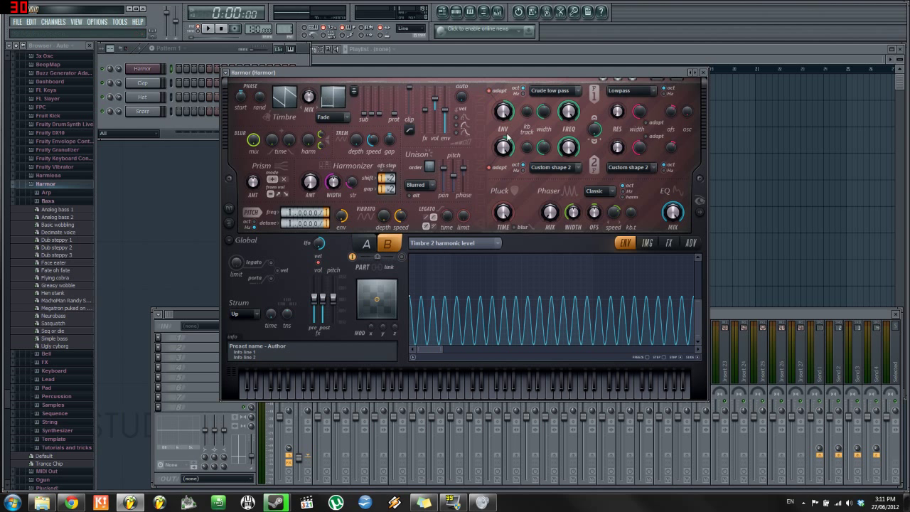
# - Leave only part B enabled, open its Timbre 1 harmonic level envelope and audition a note
pyautogui.click(329, 117)
pyautogui.click(329, 116)
pyautogui.click(375, 244)
pyautogui.click(387, 244)
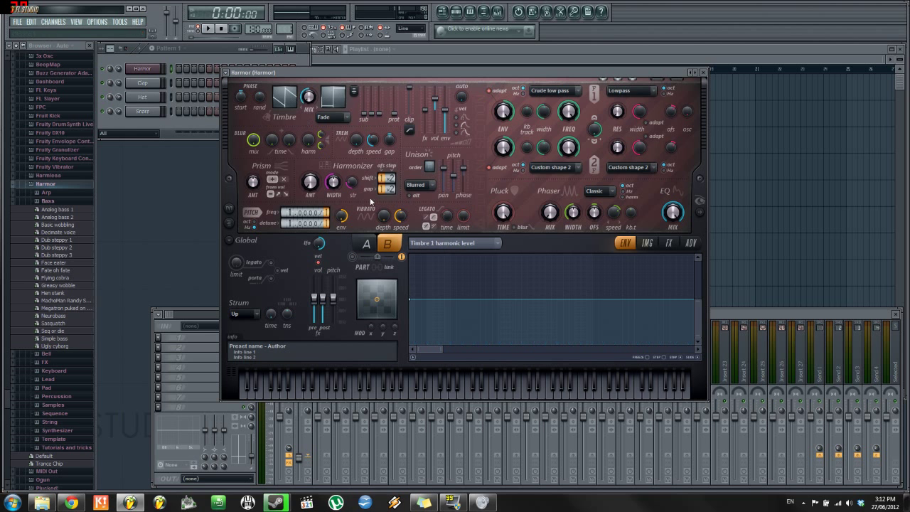
pyautogui.press('z')
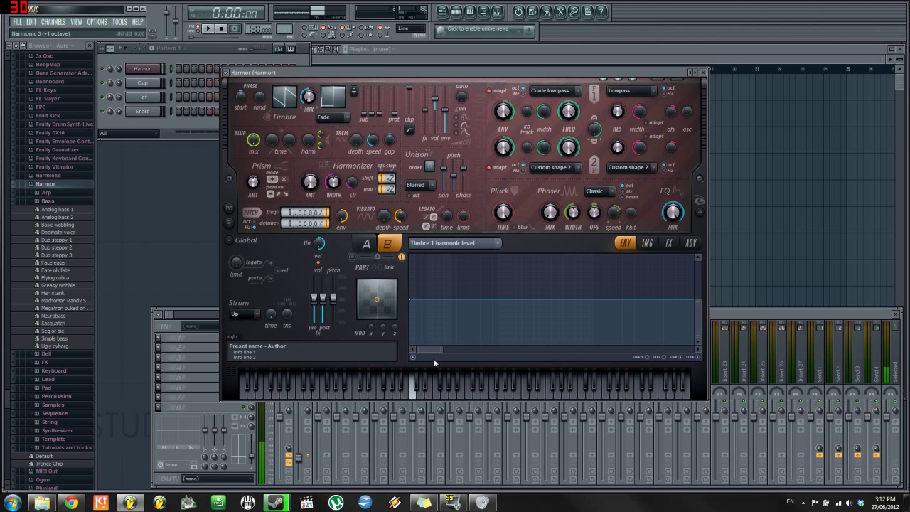
# - Reshape the start of part B's Timbre 1 harmonic curve with a deep trough, a sharp peak and a low flat section
pyautogui.rightClick(430, 302)
pyautogui.moveTo(430, 302); pyautogui.dragTo(415, 345)
pyautogui.rightClick(531, 332)
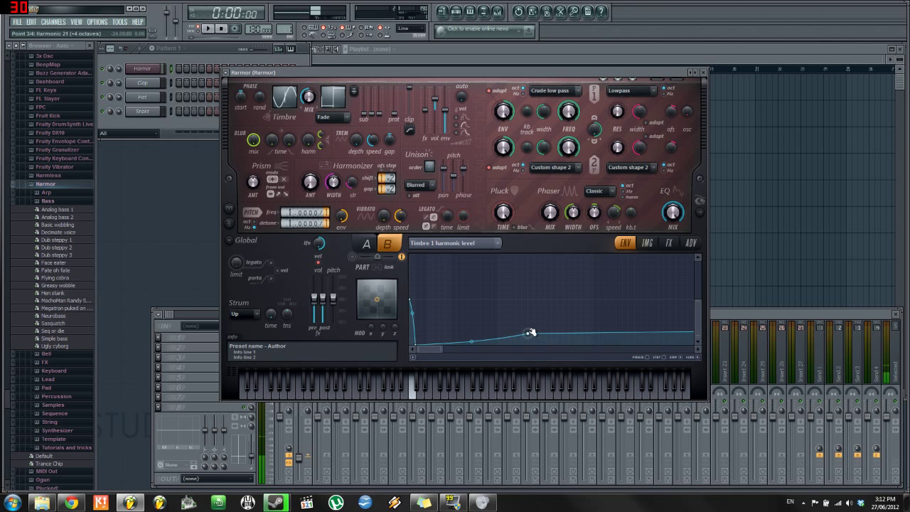
pyautogui.moveTo(532, 332); pyautogui.dragTo(456, 282)
pyautogui.rightClick(514, 311)
pyautogui.moveTo(514, 310); pyautogui.dragTo(557, 333)
pyautogui.moveTo(485, 308); pyautogui.dragTo(488, 335)
# - Add a raised second hump followed by a drop to zero in part B's Timbre 1 curve, and audition notes
pyautogui.moveTo(626, 333); pyautogui.dragTo(594, 288)
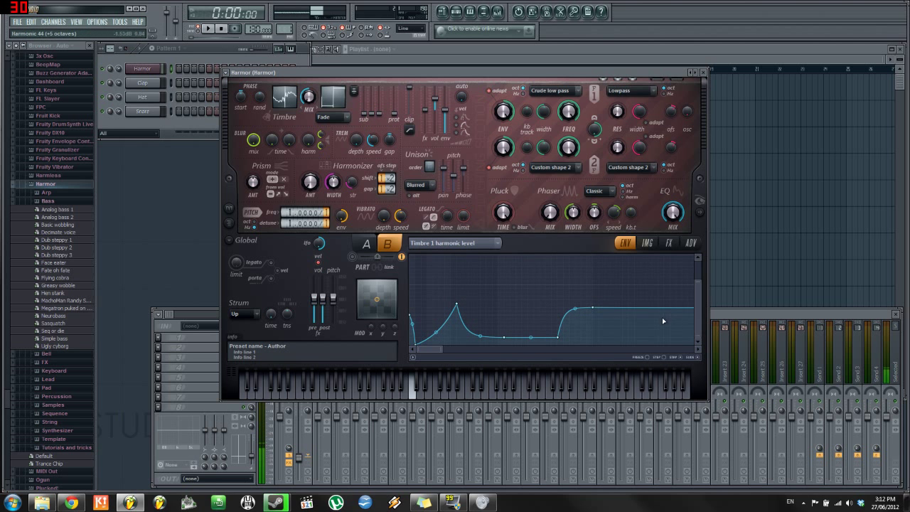
pyautogui.rightClick(661, 321)
pyautogui.moveTo(661, 321); pyautogui.dragTo(647, 400)
pyautogui.press('q')
pyautogui.press('q')
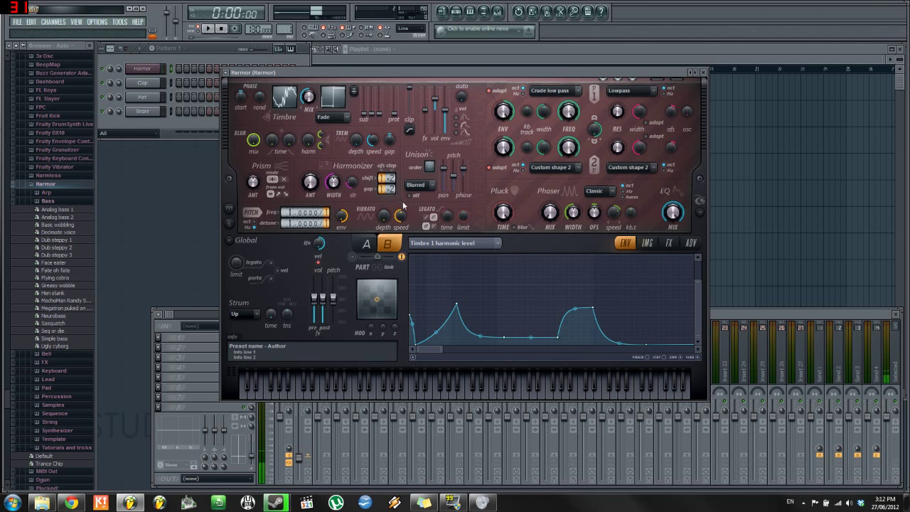
# - Open part B's Timbre 2 harmonic level envelope and shape a high plateau over the low harmonics with a sheer drop to zero
pyautogui.click(328, 97)
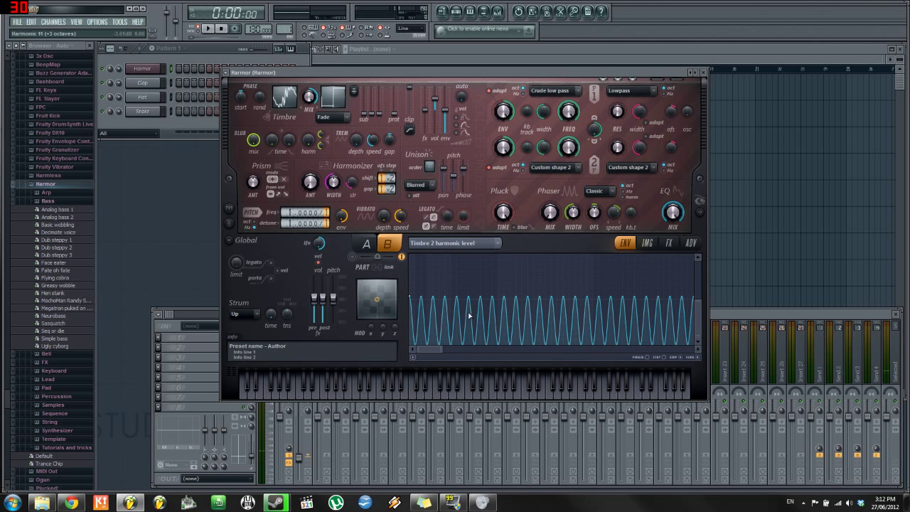
pyautogui.press('q')
pyautogui.rightClick(414, 271)
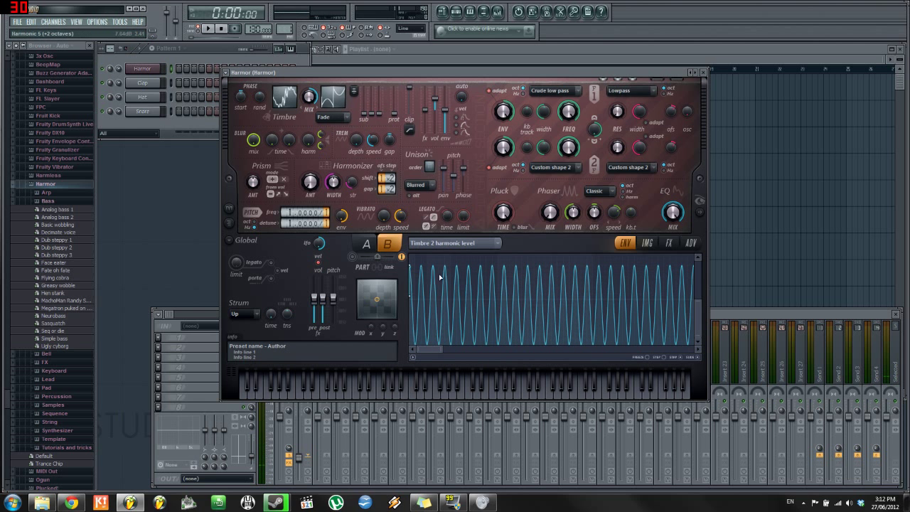
pyautogui.rightClick(481, 271)
pyautogui.moveTo(484, 272); pyautogui.dragTo(484, 347)
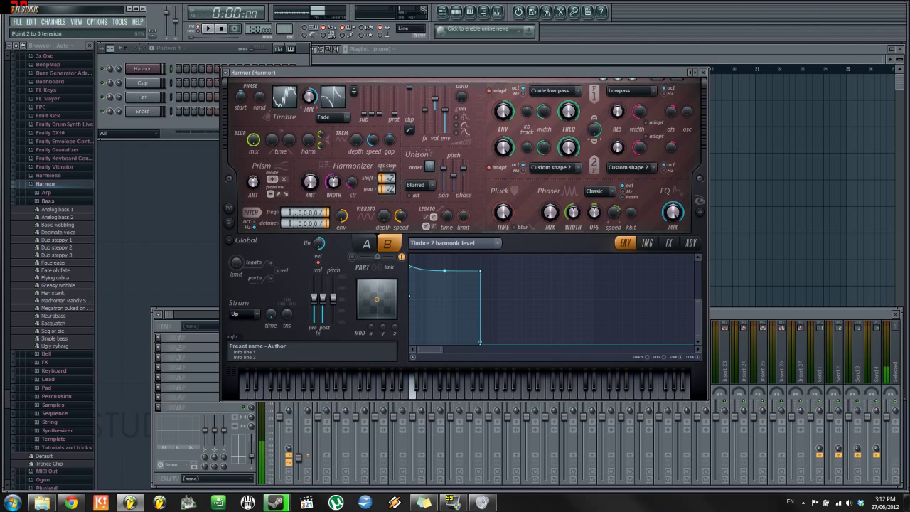
# - Change the Timbre 2 plateau segment to Stairs, lowering its start and raising its end to make the steps climb
pyautogui.rightClick(483, 272)
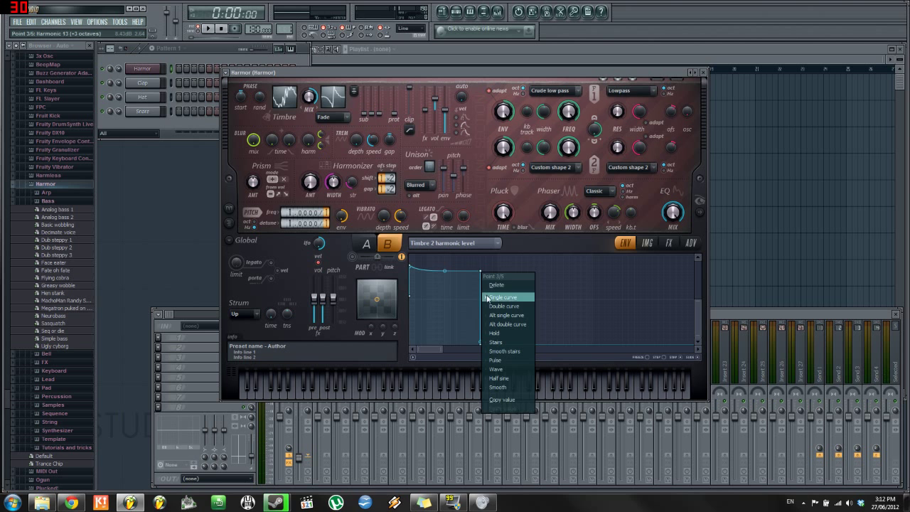
pyautogui.click(500, 334)
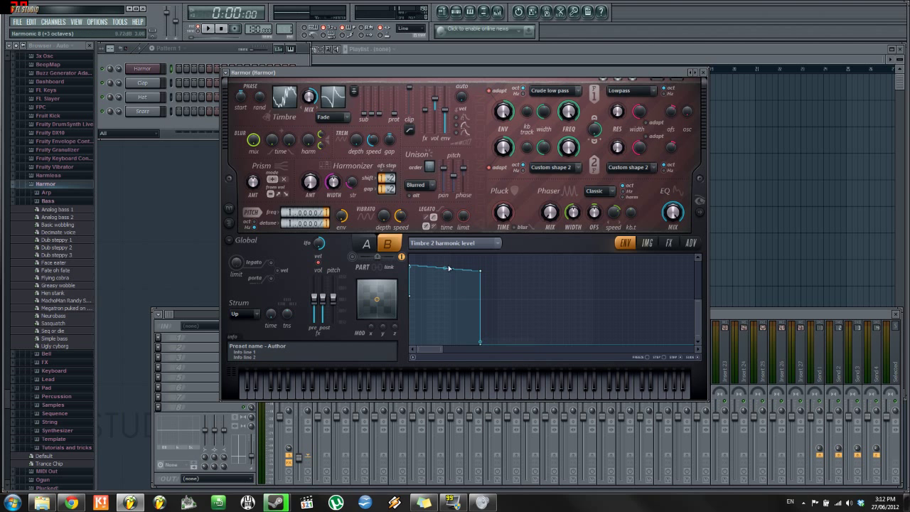
pyautogui.moveTo(483, 272)
pyautogui.mouseDown()
pyautogui.moveTo(483, 293)
pyautogui.moveTo(445, 273)
pyautogui.moveTo(444, 287)
pyautogui.moveTo(483, 278)
pyautogui.moveTo(483, 258)
pyautogui.moveTo(482, 276)
pyautogui.mouseUp()
pyautogui.moveTo(415, 268); pyautogui.dragTo(412, 286)
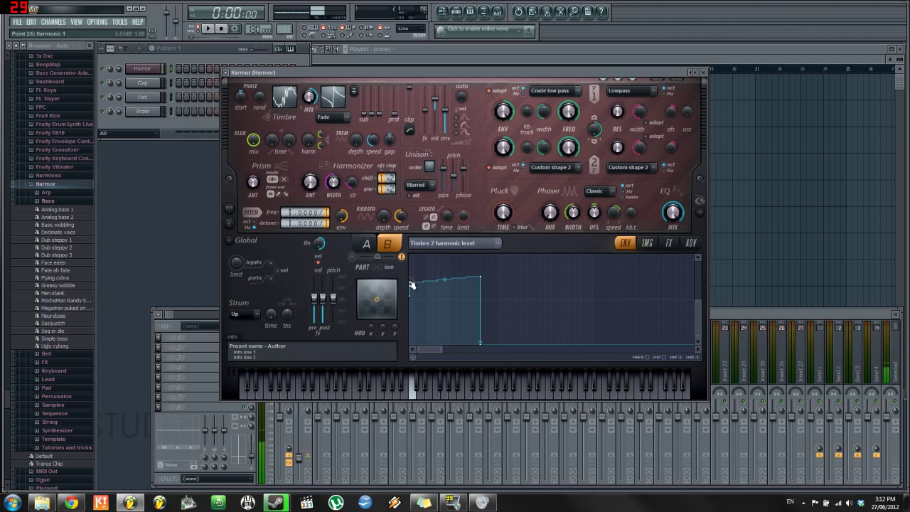
pyautogui.moveTo(481, 276); pyautogui.dragTo(483, 266)
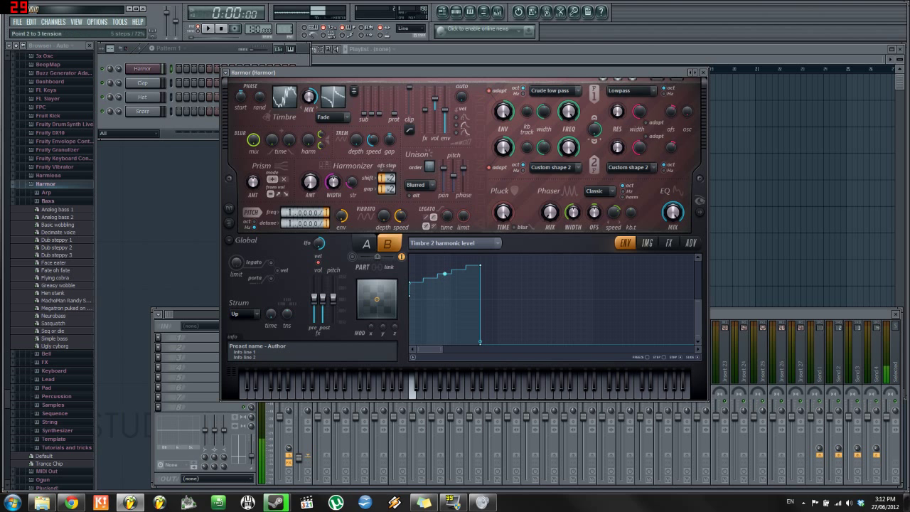
# - Audition the timbre mix and shift the Timbre 2 staircase to higher harmonics, behind a flat opening section
pyautogui.press('q')
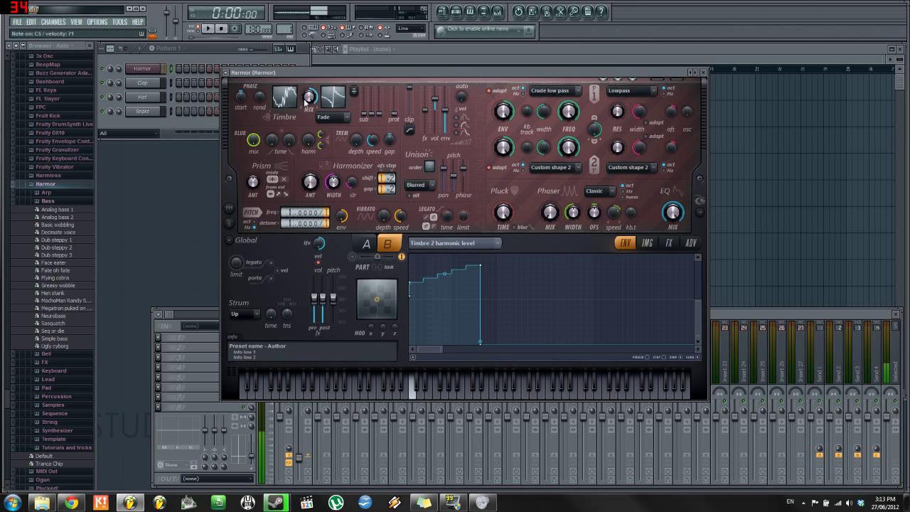
pyautogui.moveTo(308, 98); pyautogui.dragTo(309, 99)
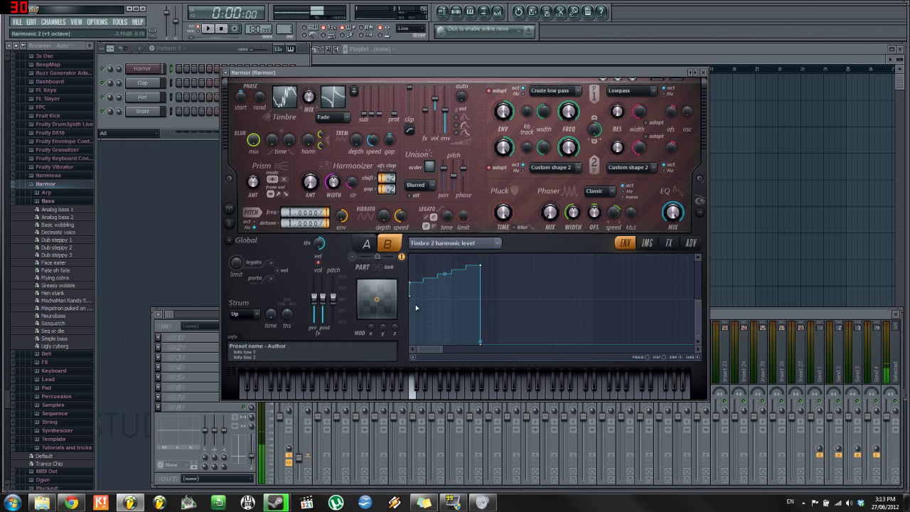
pyautogui.moveTo(413, 283); pyautogui.dragTo(482, 295)
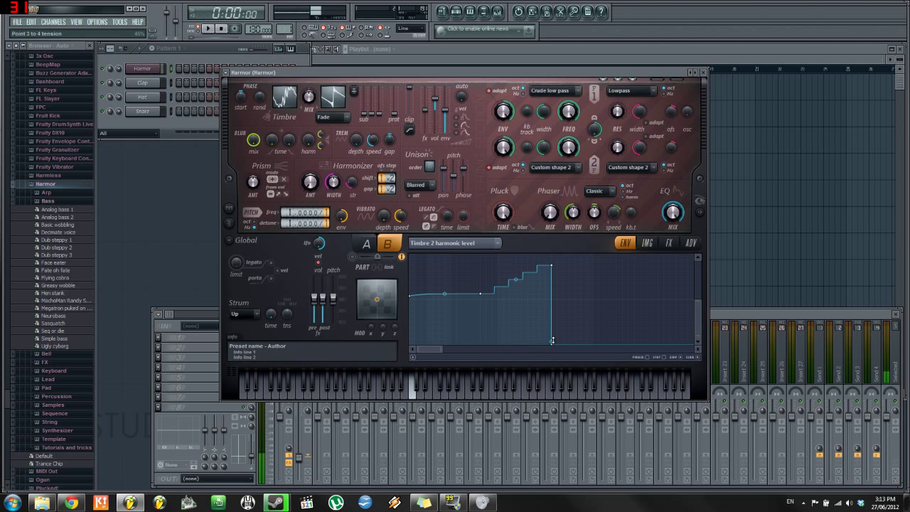
# - Enable part A alongside part B, audition the blend and review part B's Timbre 1 and Timbre 2 harmonic curves
pyautogui.click(352, 258)
pyautogui.press('z')
pyautogui.moveTo(379, 256)
pyautogui.mouseDown()
pyautogui.moveTo(368, 257)
pyautogui.moveTo(377, 257)
pyautogui.mouseUp()
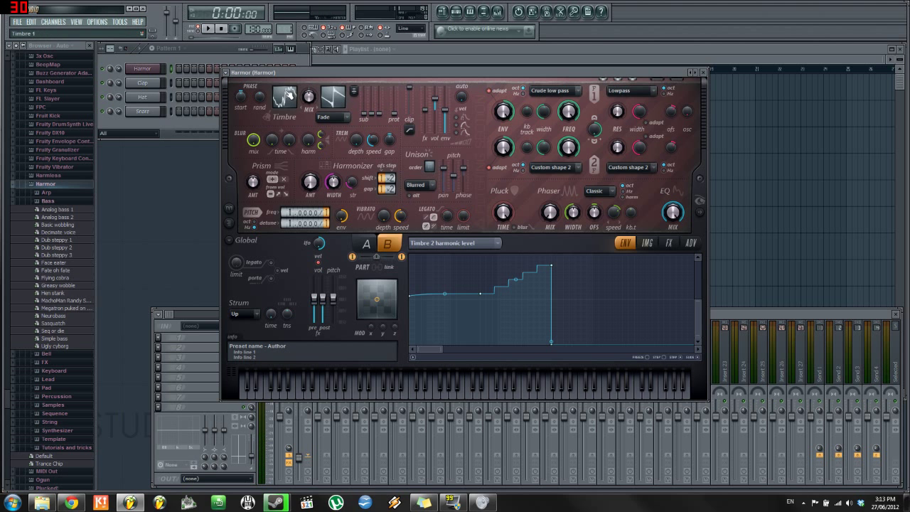
pyautogui.click(288, 95)
pyautogui.click(337, 101)
pyautogui.click(288, 96)
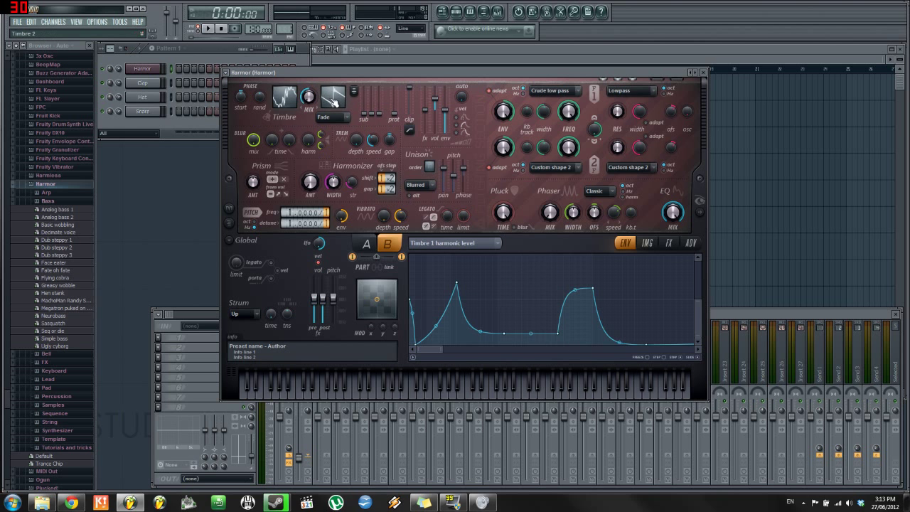
pyautogui.click(333, 99)
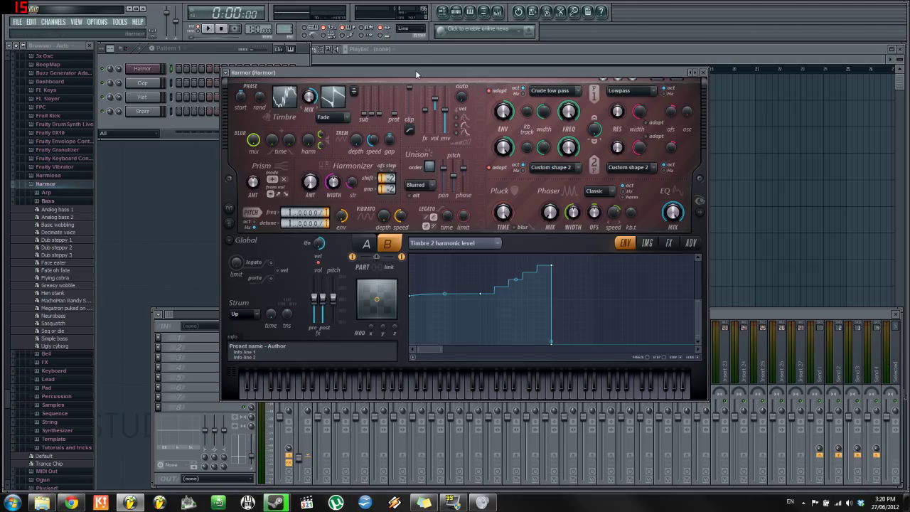
# - Open the LFO articulator for part A's Filter 1 frequency
pyautogui.click(368, 244)
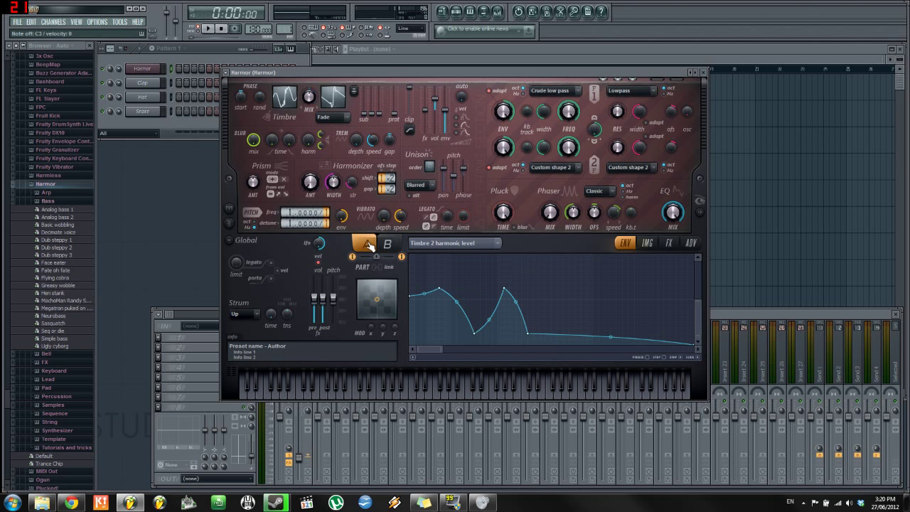
pyautogui.click(431, 245)
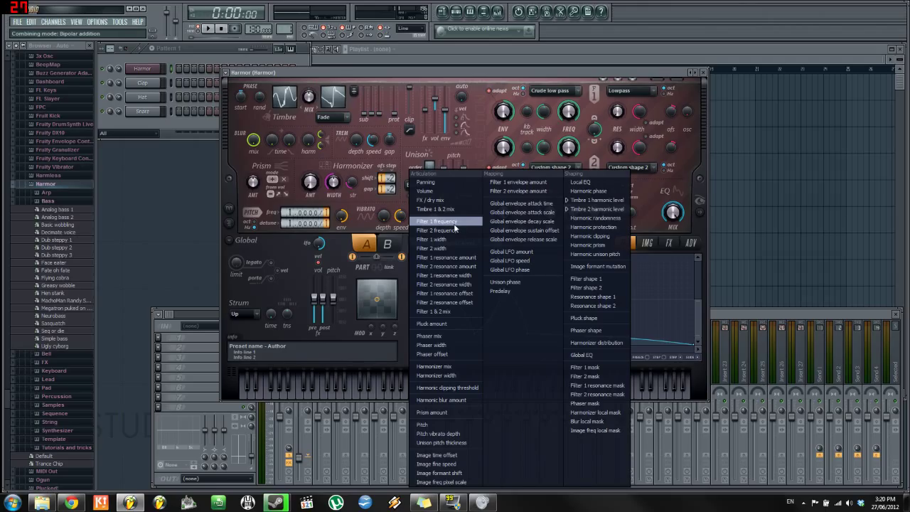
pyautogui.click(456, 227)
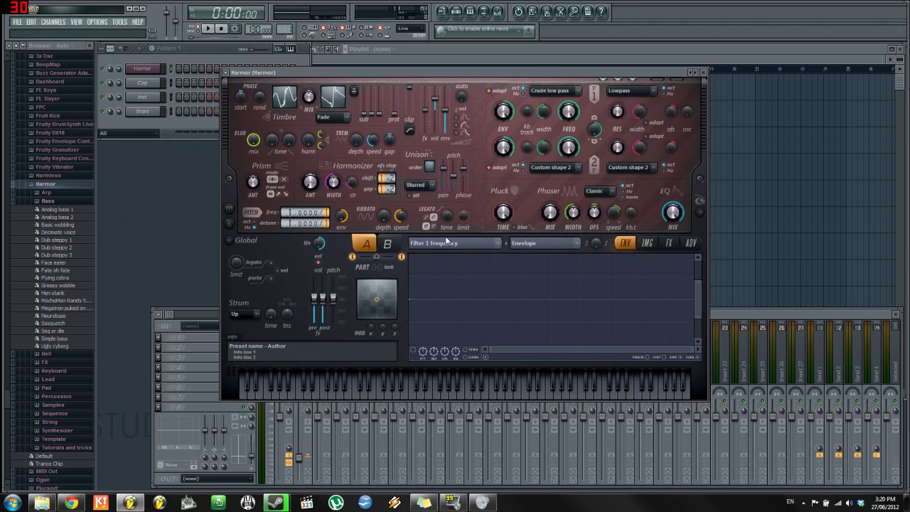
pyautogui.click(546, 243)
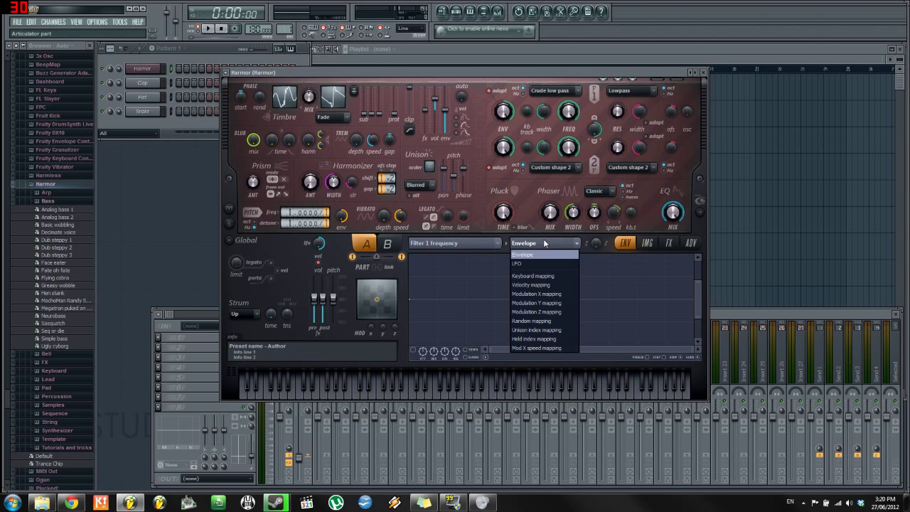
pyautogui.click(530, 245)
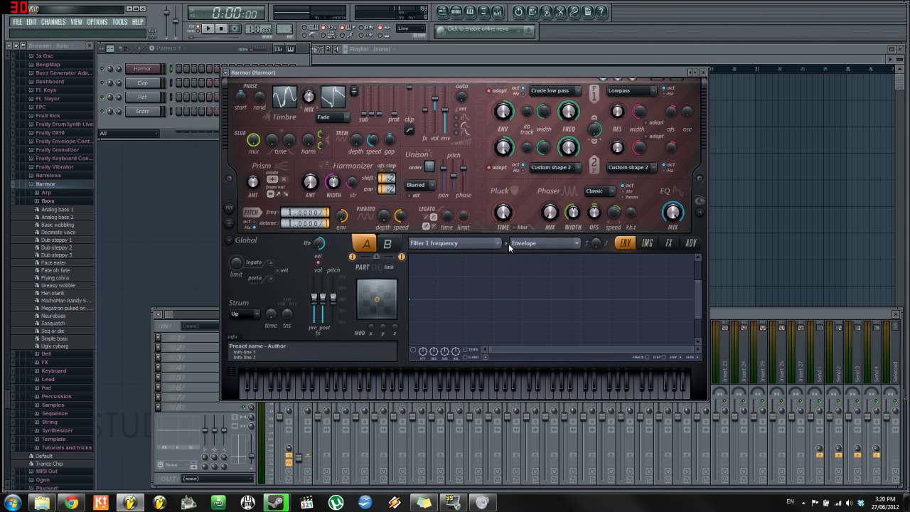
pyautogui.click(488, 248)
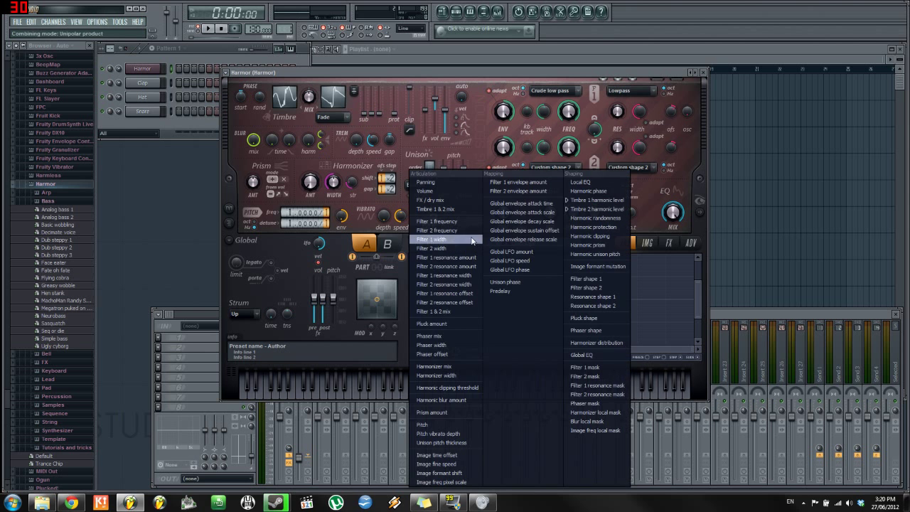
pyautogui.click(459, 220)
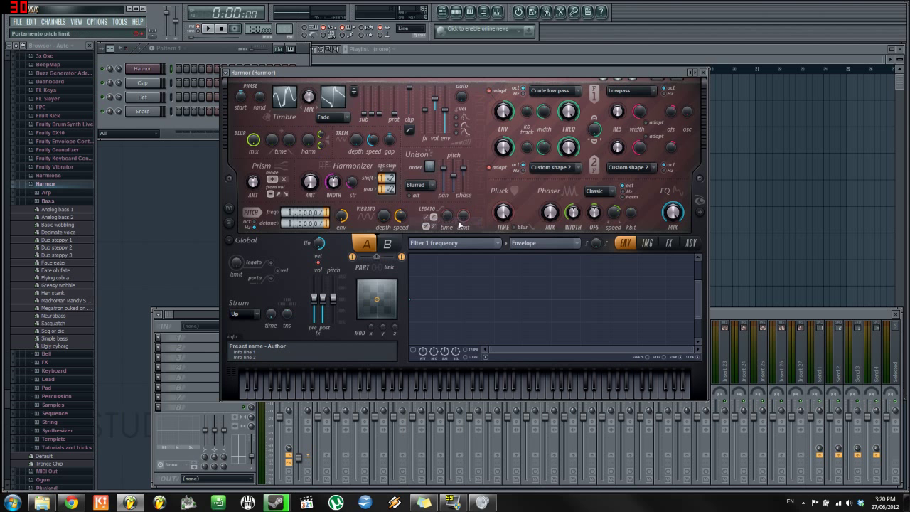
pyautogui.click(545, 245)
pyautogui.click(534, 263)
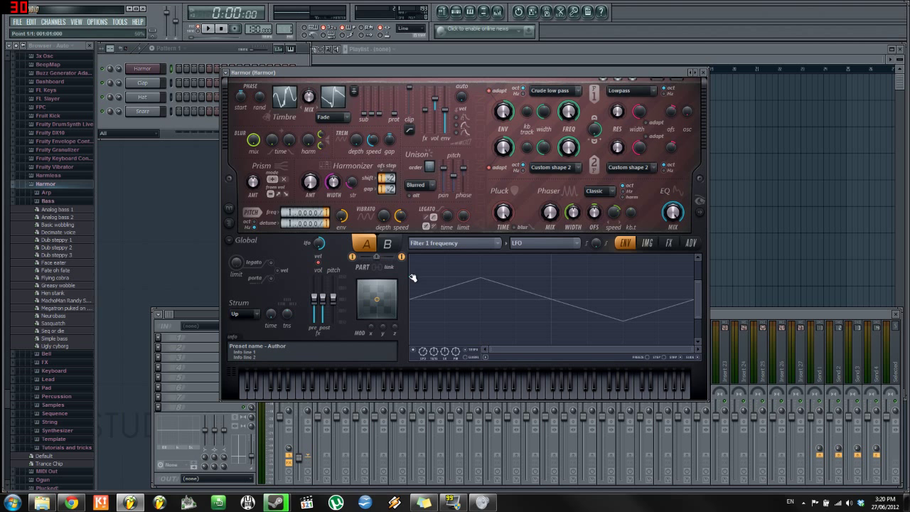
# - Increase the depth of part A's Filter 1 frequency LFO and speed it up to about four cycles across the display
pyautogui.moveTo(409, 276)
pyautogui.mouseDown()
pyautogui.moveTo(410, 256)
pyautogui.moveTo(411, 305)
pyautogui.moveTo(413, 289)
pyautogui.mouseUp()
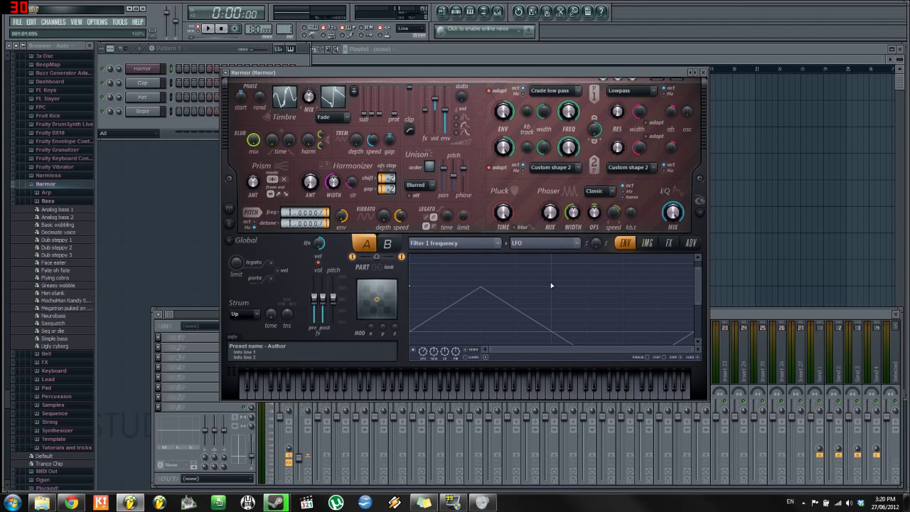
pyautogui.moveTo(429, 352); pyautogui.dragTo(429, 331)
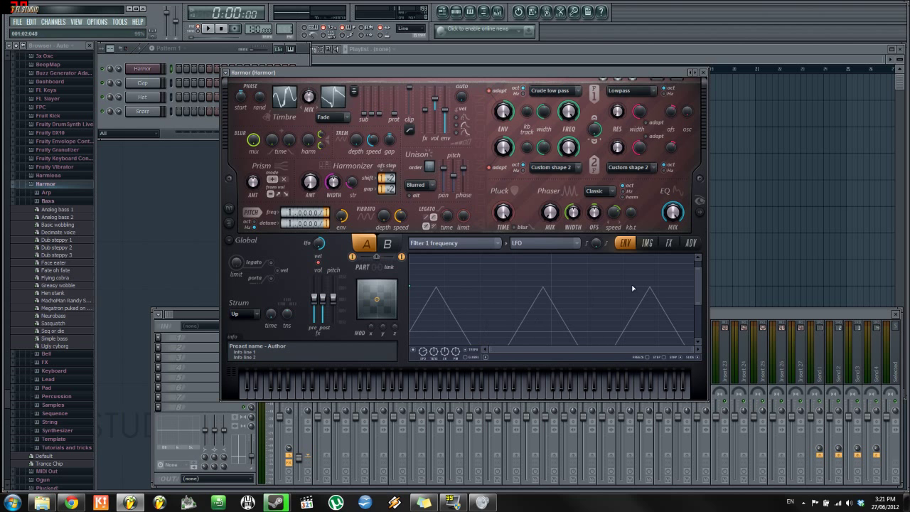
pyautogui.moveTo(699, 284); pyautogui.dragTo(699, 308)
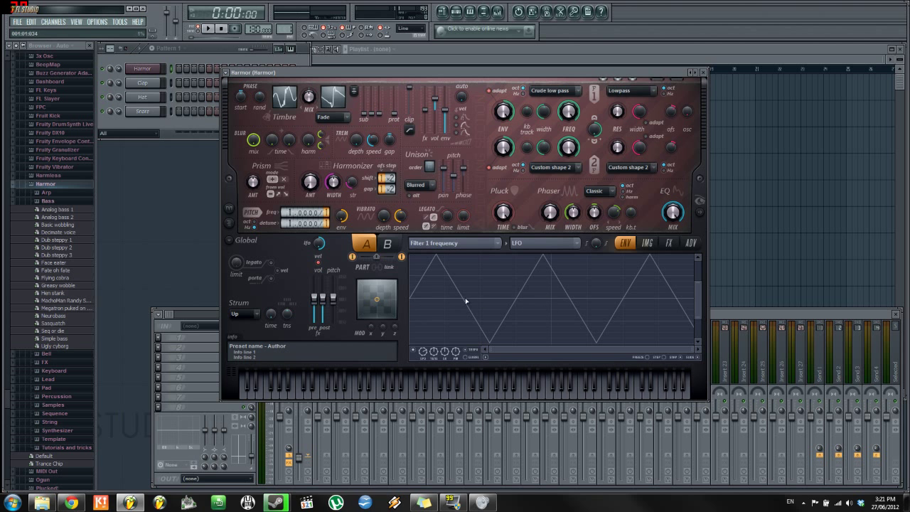
pyautogui.moveTo(423, 352); pyautogui.dragTo(422, 341)
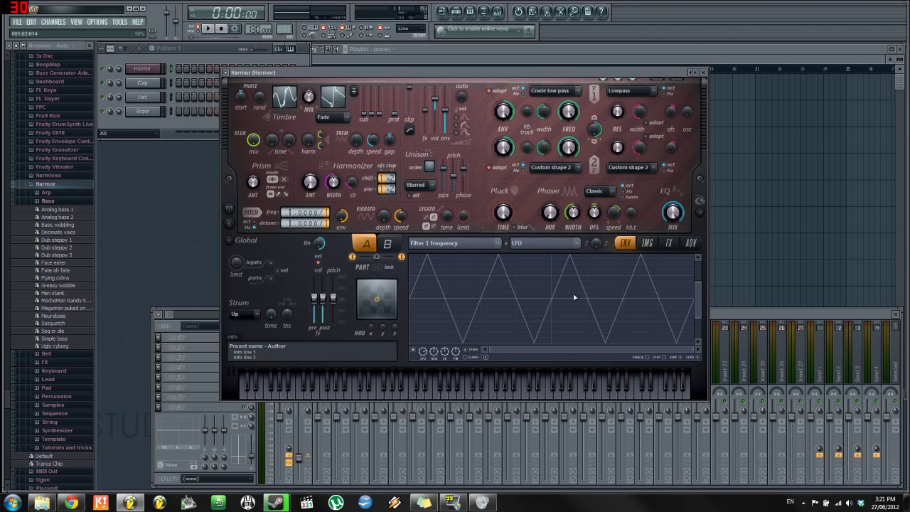
# - Increase the depth of part B's Filter 1 frequency LFO and speed it up to about four cycles across the display
pyautogui.click(389, 245)
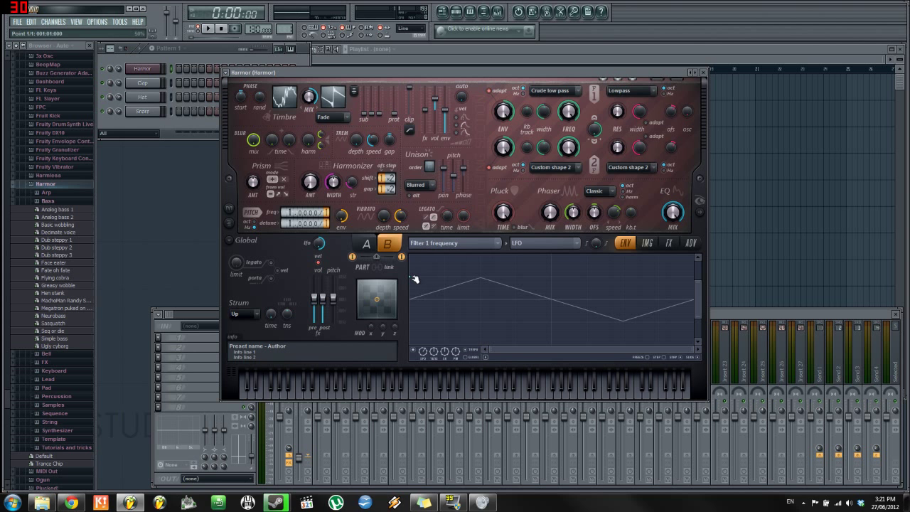
pyautogui.moveTo(411, 277)
pyautogui.mouseDown()
pyautogui.moveTo(410, 252)
pyautogui.moveTo(417, 271)
pyautogui.mouseUp()
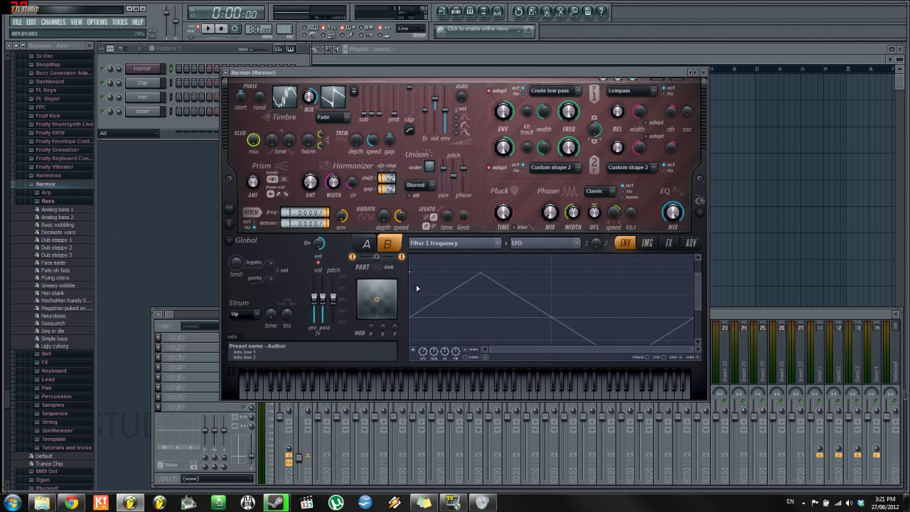
pyautogui.moveTo(423, 352); pyautogui.dragTo(423, 316)
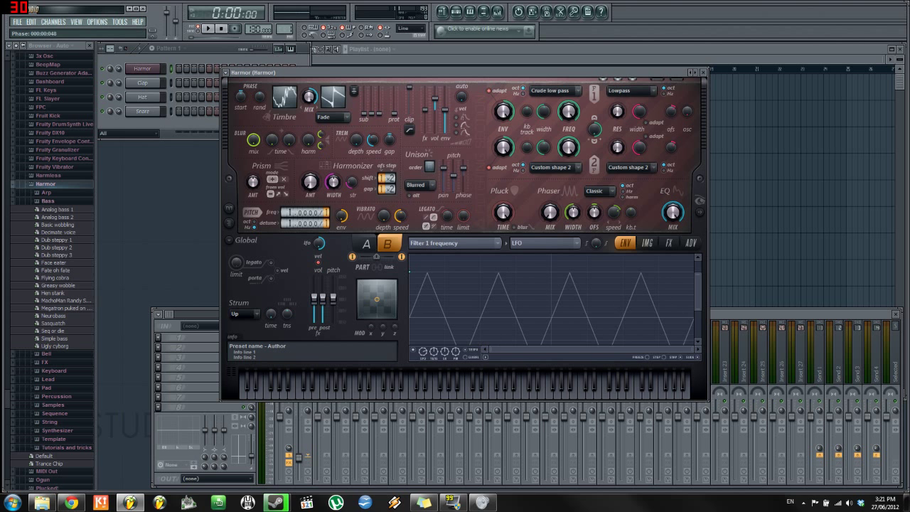
# - Open the LFO articulator for part A's Filter 2 frequency
pyautogui.click(361, 241)
pyautogui.click(433, 246)
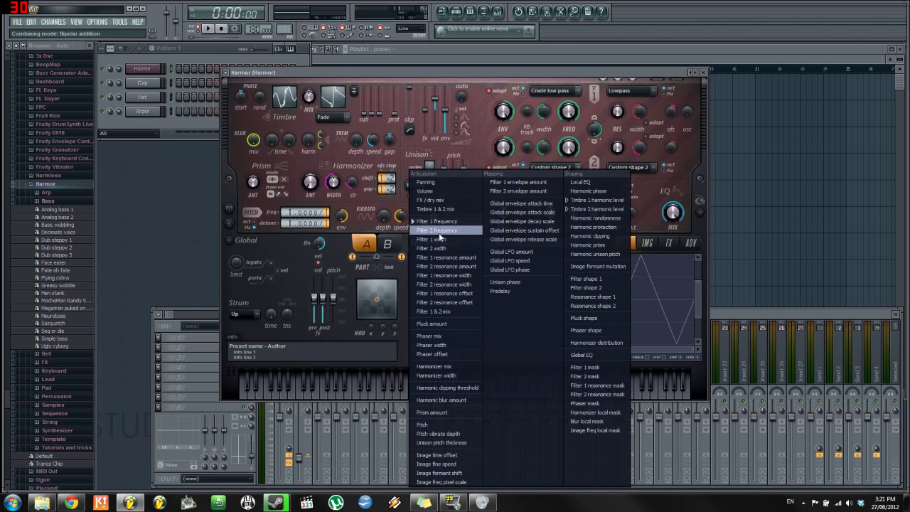
pyautogui.click(439, 232)
pyautogui.click(533, 248)
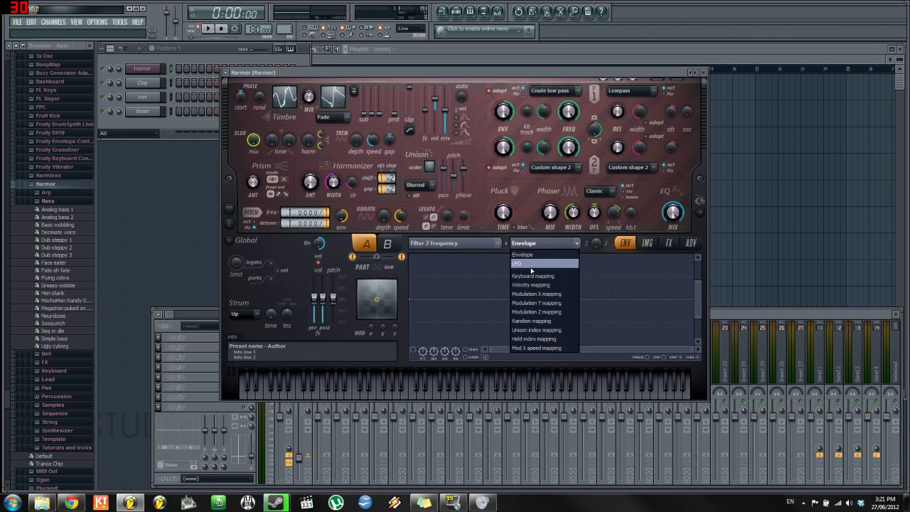
pyautogui.click(523, 263)
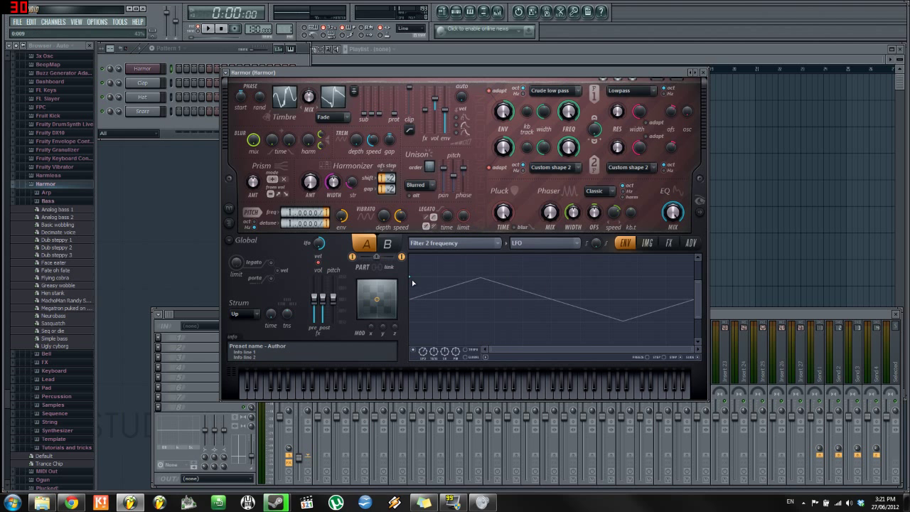
# - Increase the depth of part A's Filter 2 frequency LFO and speed it up to about four cycles across the display
pyautogui.moveTo(411, 281); pyautogui.dragTo(418, 301)
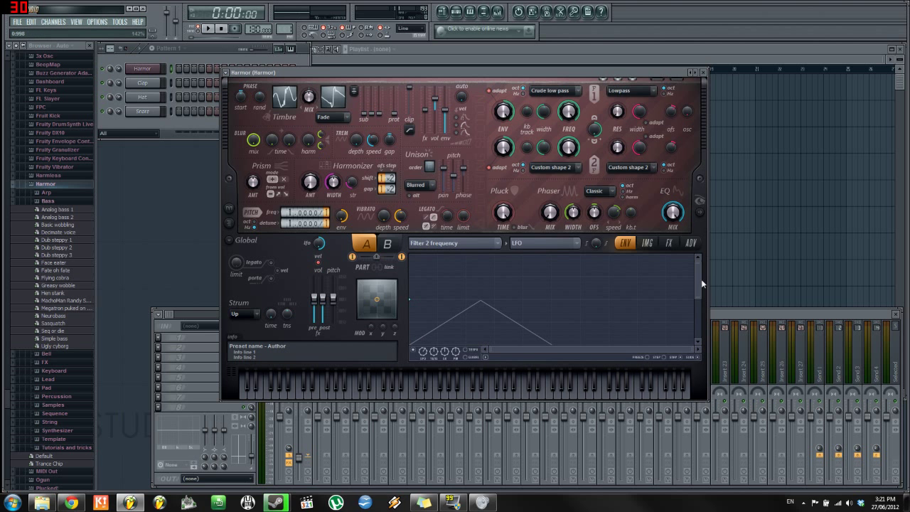
pyautogui.moveTo(700, 289); pyautogui.dragTo(694, 306)
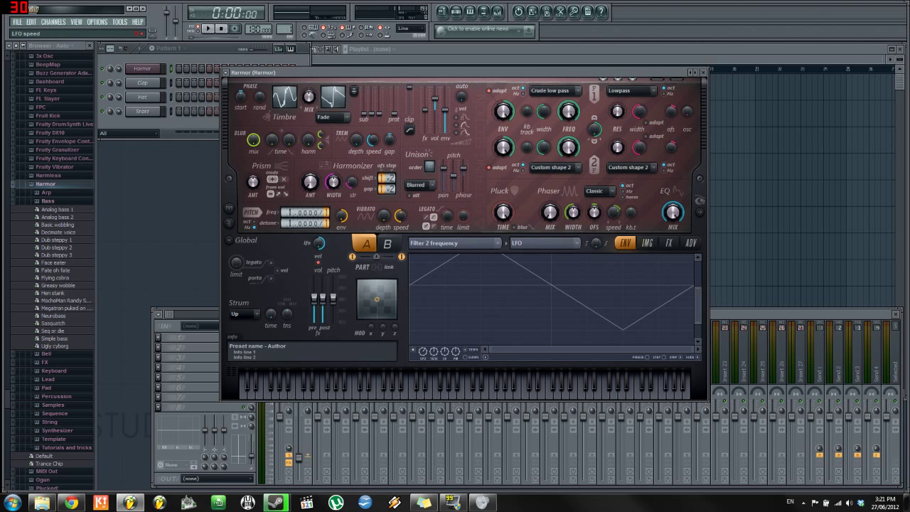
pyautogui.moveTo(423, 354)
pyautogui.mouseDown()
pyautogui.moveTo(423, 343)
pyautogui.moveTo(423, 351)
pyautogui.mouseUp()
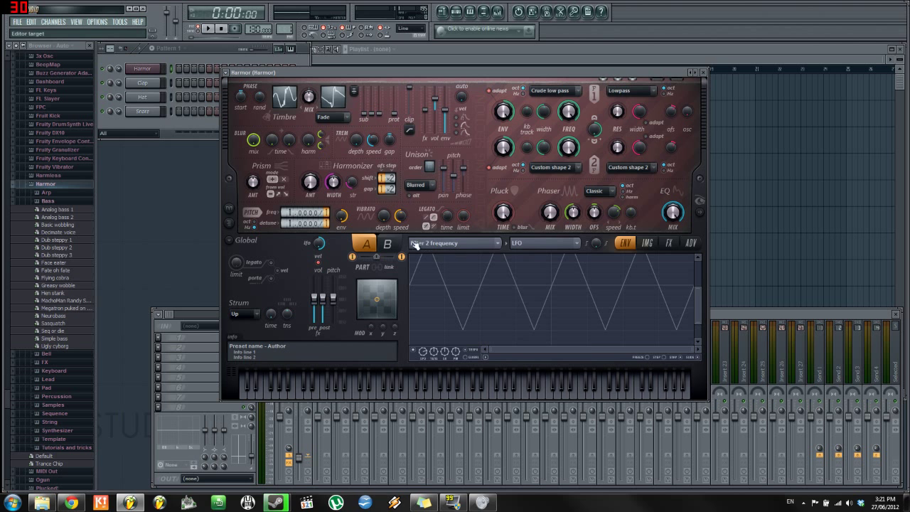
# - Deepen part B's Filter 2 frequency LFO and speed it up to about four cycles across the display
pyautogui.click(388, 244)
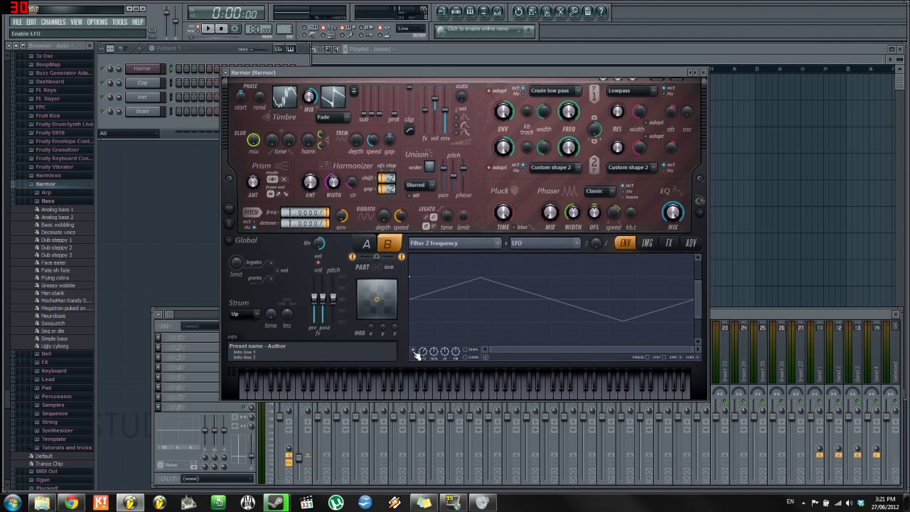
pyautogui.click(470, 350)
pyautogui.moveTo(410, 276); pyautogui.dragTo(415, 258)
pyautogui.moveTo(423, 351); pyautogui.dragTo(423, 337)
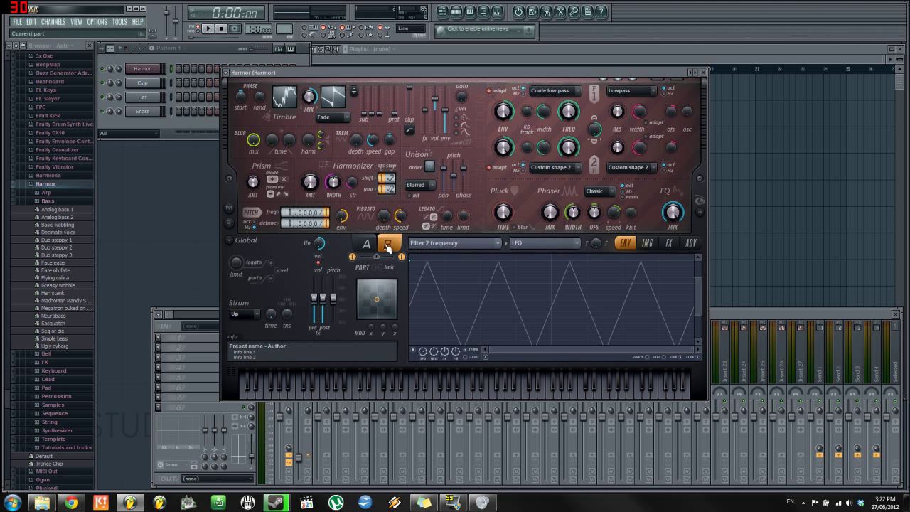
# - Recheck part B's Filter 2 frequency LFO and show the spectral display while auditioning a note
pyautogui.click(354, 256)
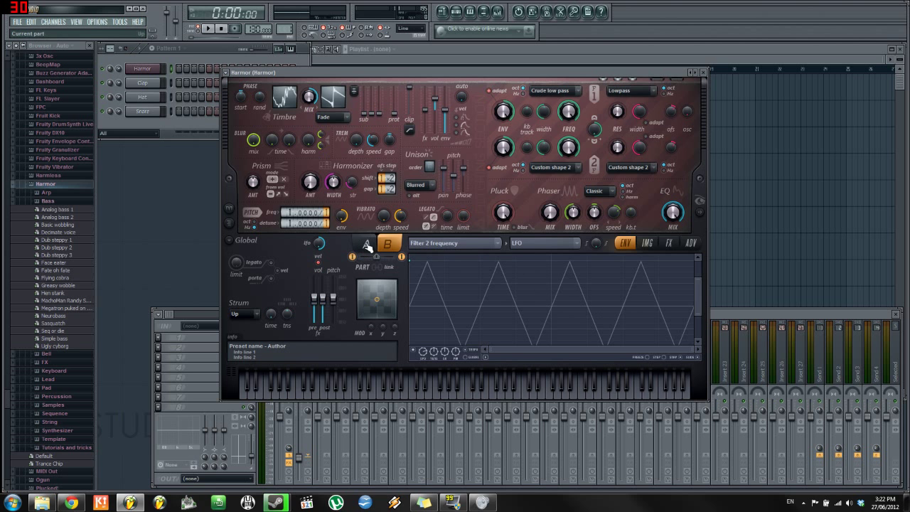
pyautogui.click(420, 243)
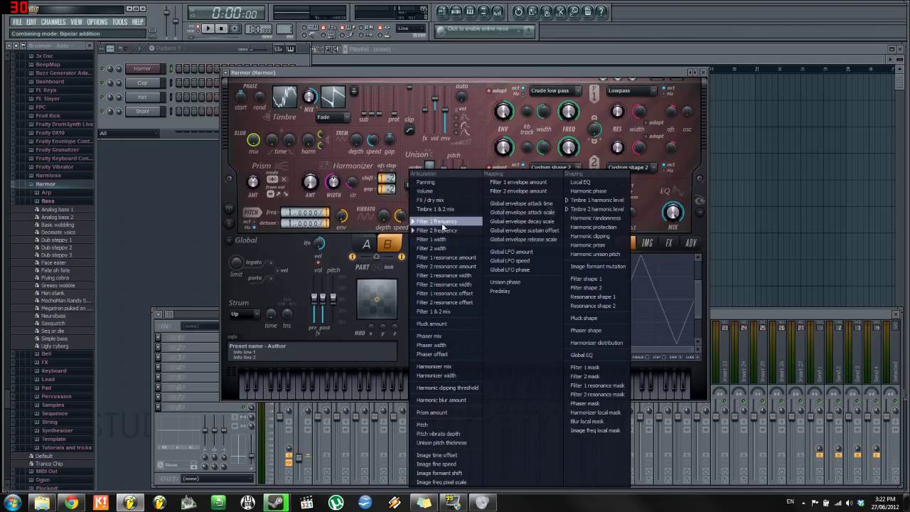
pyautogui.click(426, 230)
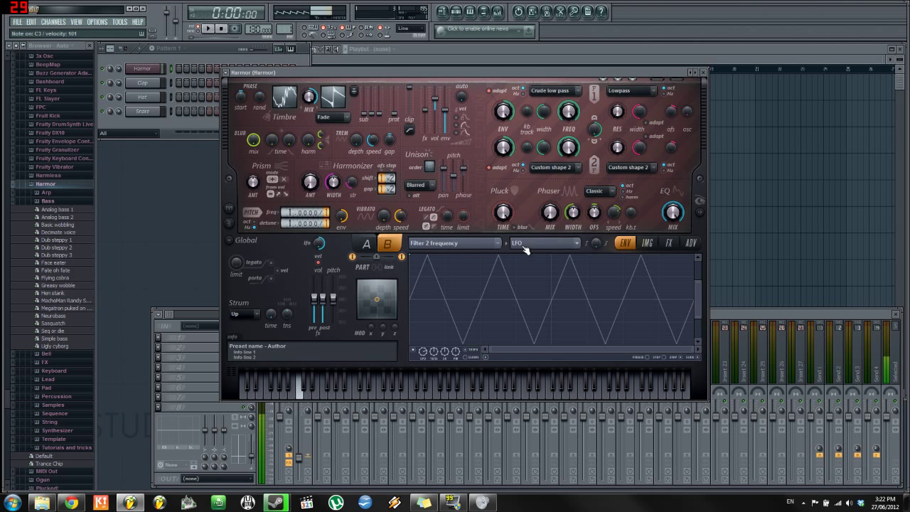
pyautogui.click(700, 217)
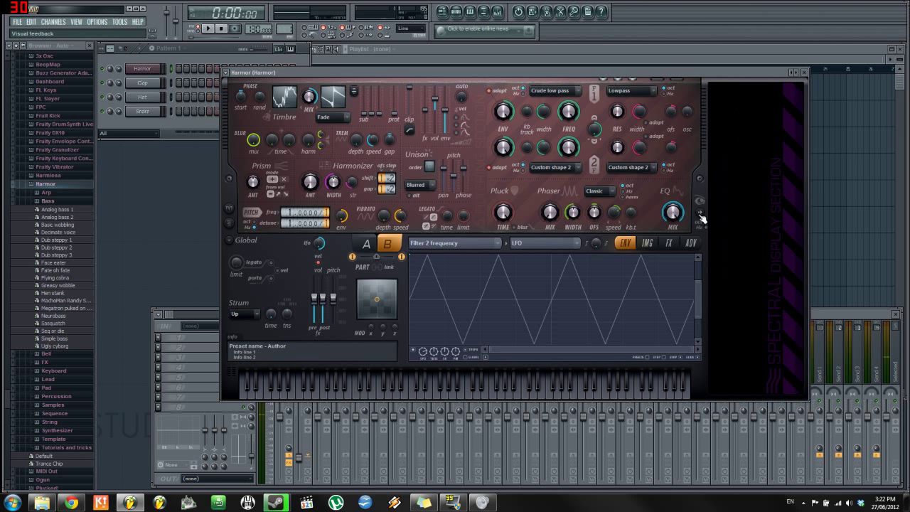
pyautogui.press('z')
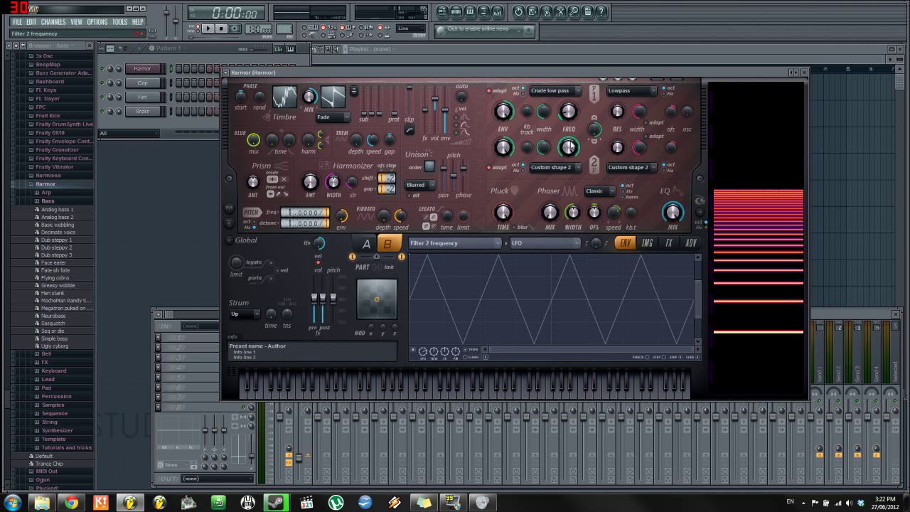
# - Adjust part A's Filter 2 frequency while auditioning, and return to part B to try the modulation XY pad
pyautogui.click(367, 244)
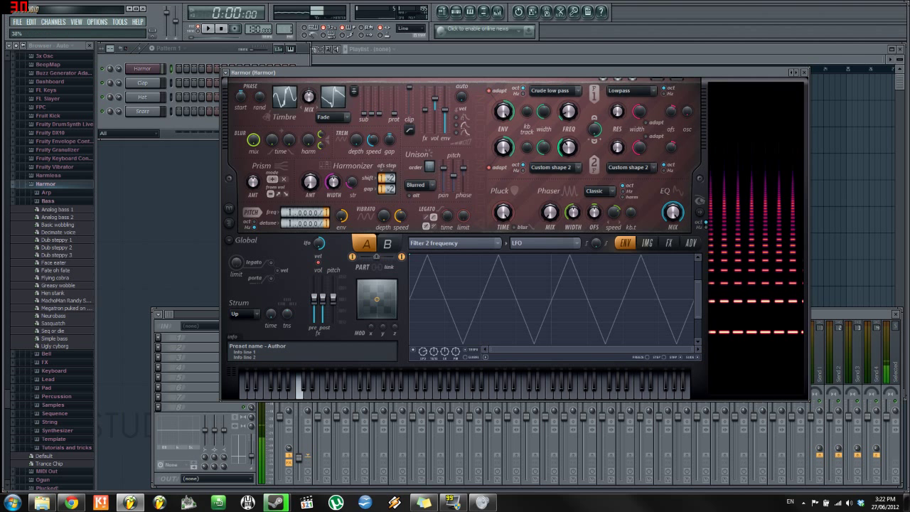
pyautogui.moveTo(572, 149); pyautogui.dragTo(572, 140)
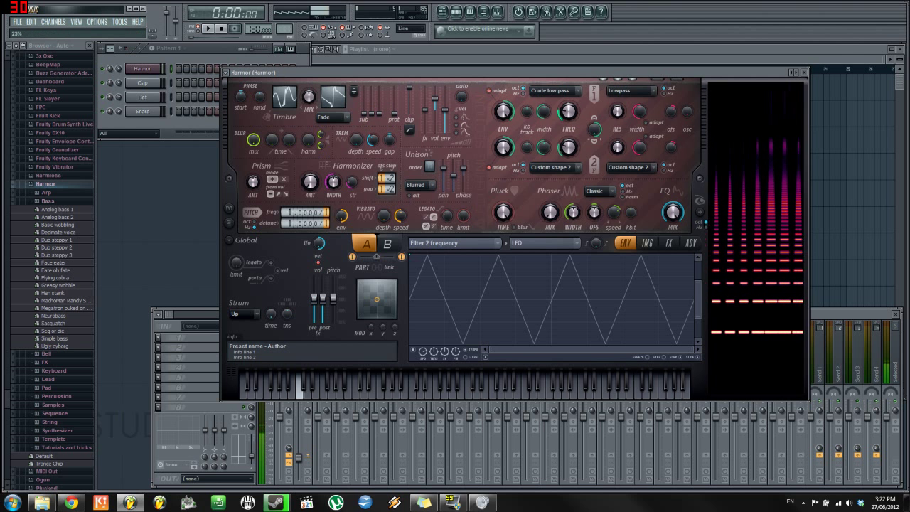
pyautogui.click(387, 244)
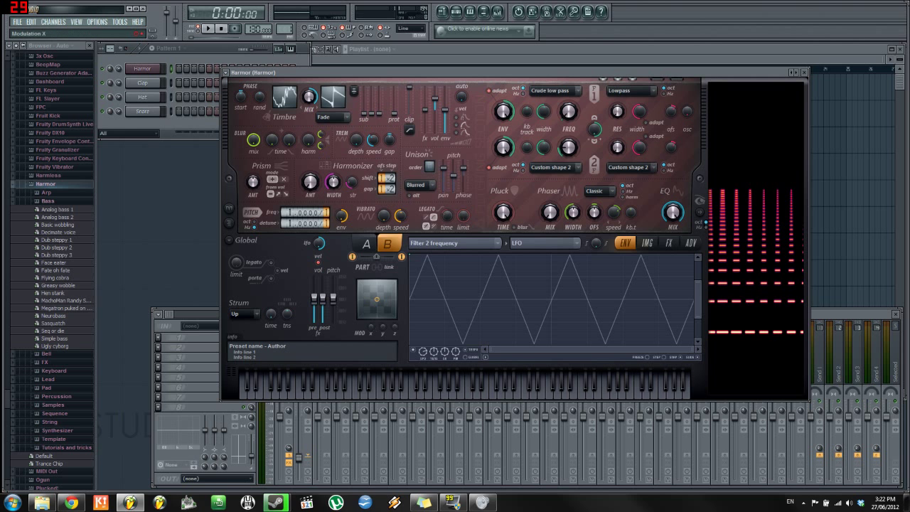
pyautogui.moveTo(377, 299); pyautogui.dragTo(379, 303)
# - Show Harmor's effects page and raise mixer track Insert 1's volume to about -5.3 dB
pyautogui.click(672, 244)
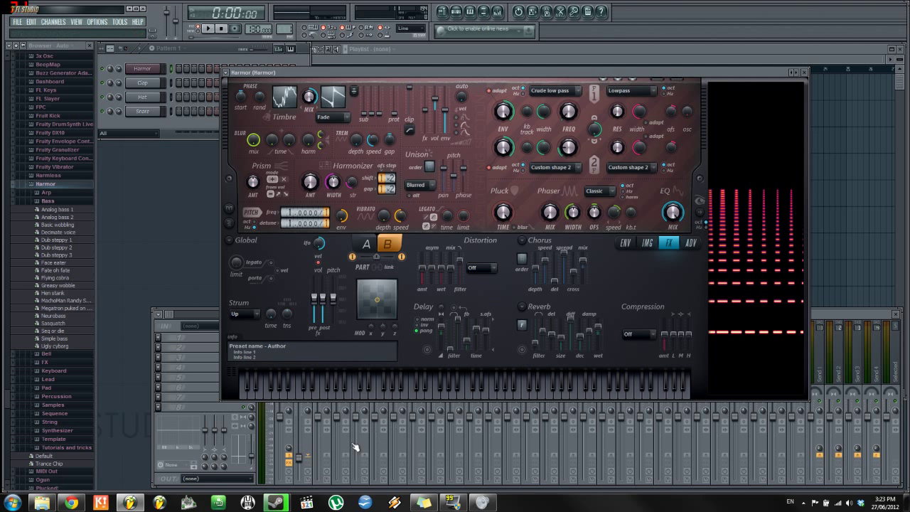
pyautogui.moveTo(298, 458); pyautogui.dragTo(298, 431)
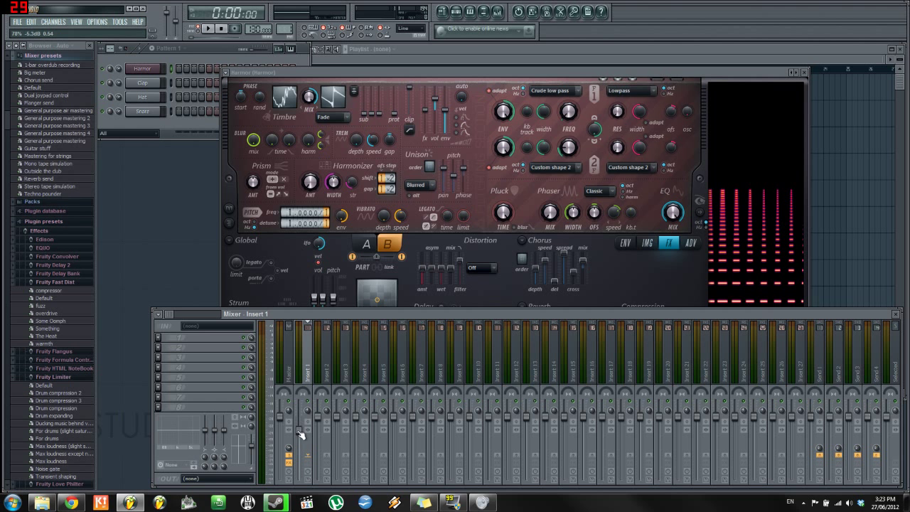
pyautogui.click(670, 75)
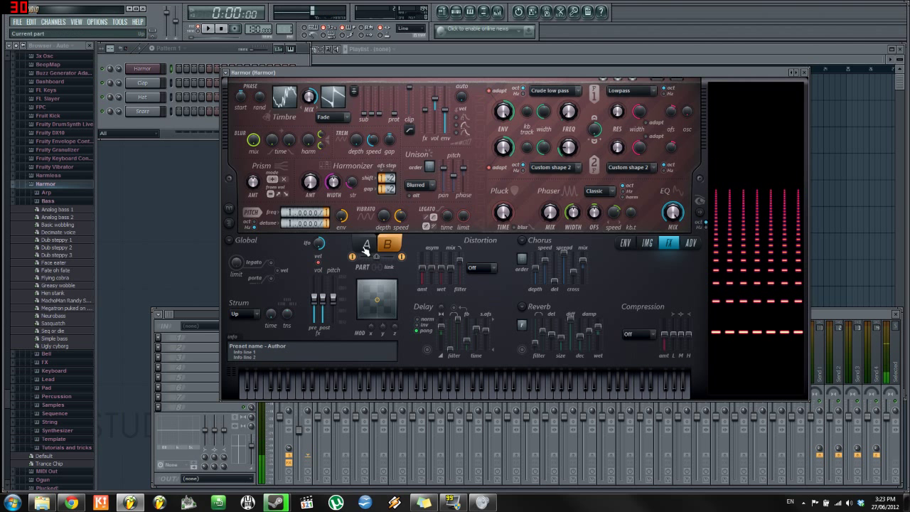
# - Turn on chorus and reverb, and set the distortion type to Hill and the compression to Warming
pyautogui.moveTo(523, 262); pyautogui.dragTo(523, 258)
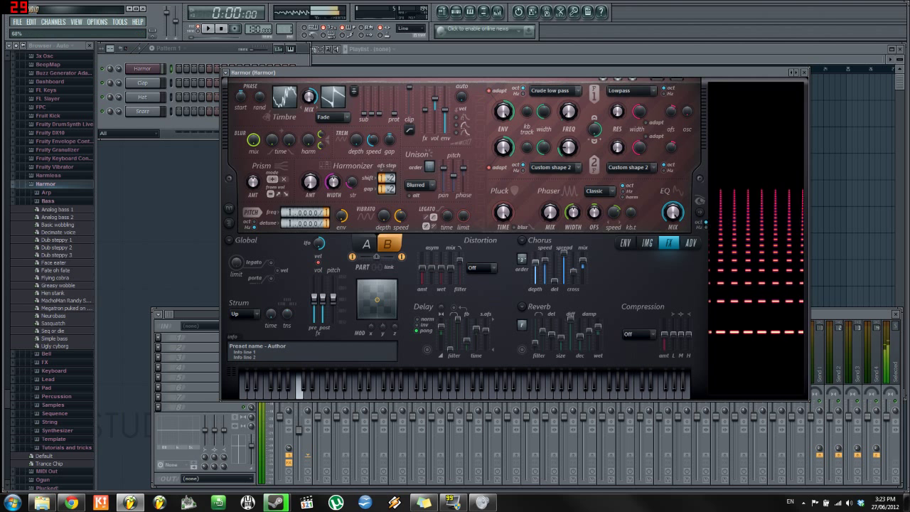
pyautogui.click(481, 267)
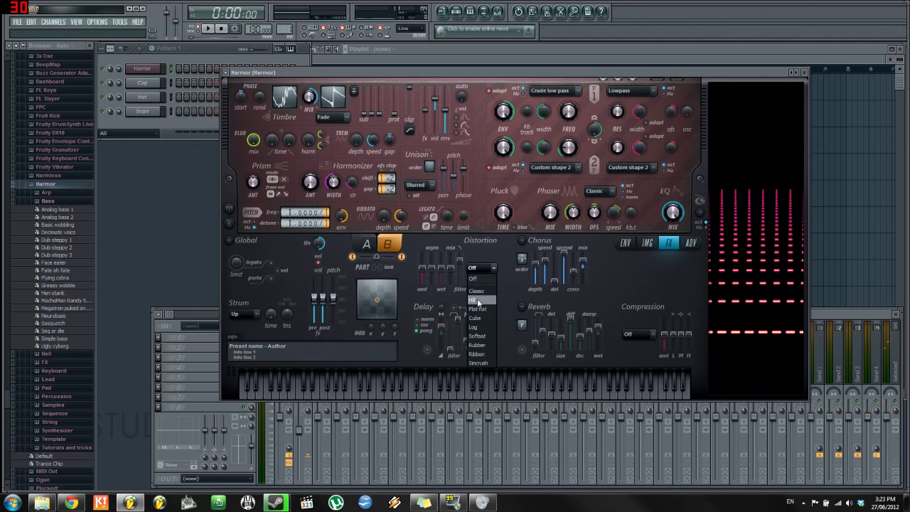
pyautogui.click(482, 301)
pyautogui.moveTo(431, 272); pyautogui.dragTo(425, 269)
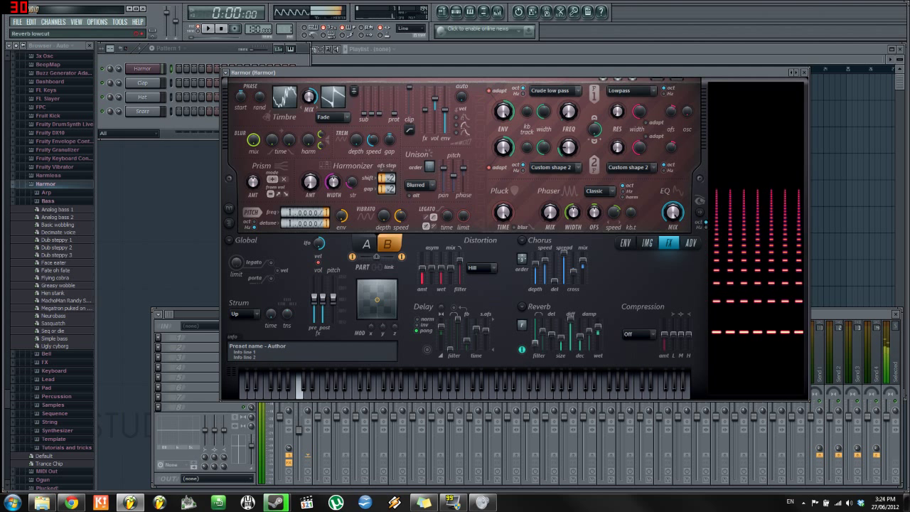
pyautogui.click(638, 333)
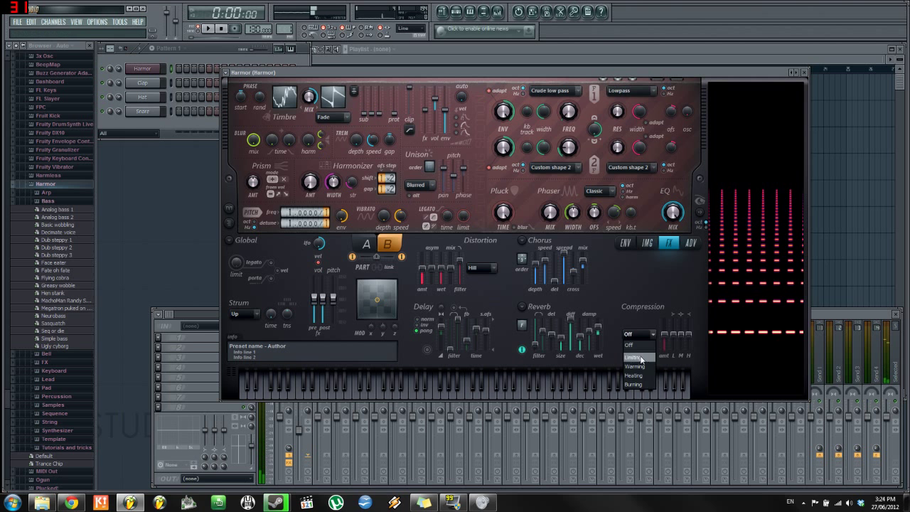
pyautogui.click(635, 366)
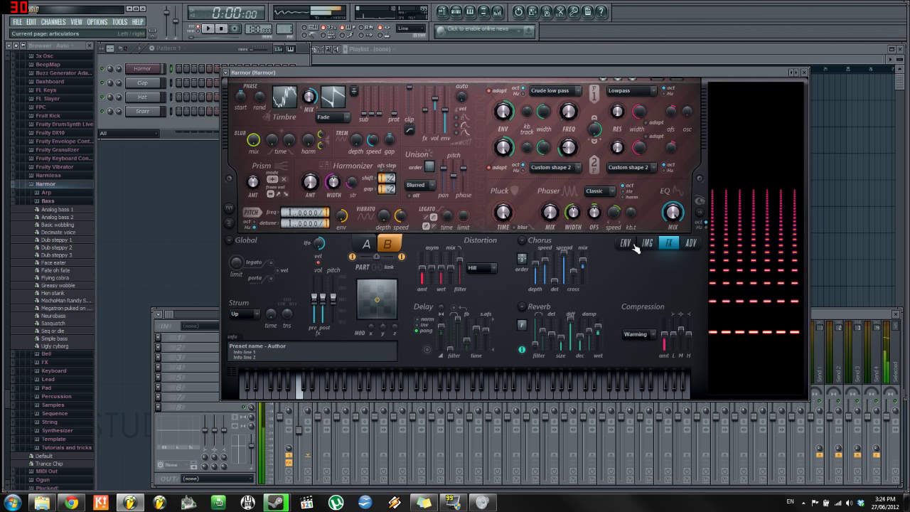
# - Move Reverb to the start of the FX order and adjust the reverb's wet volume
pyautogui.click(691, 244)
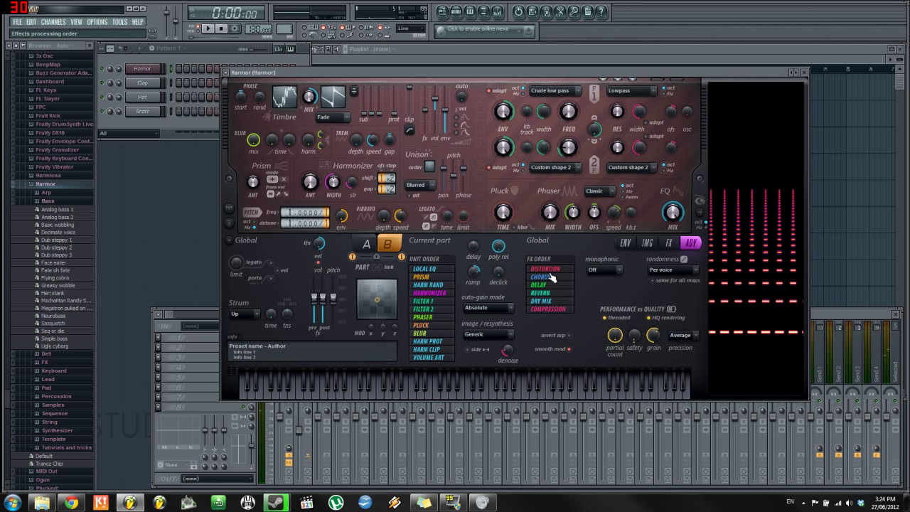
pyautogui.moveTo(548, 293); pyautogui.dragTo(552, 274)
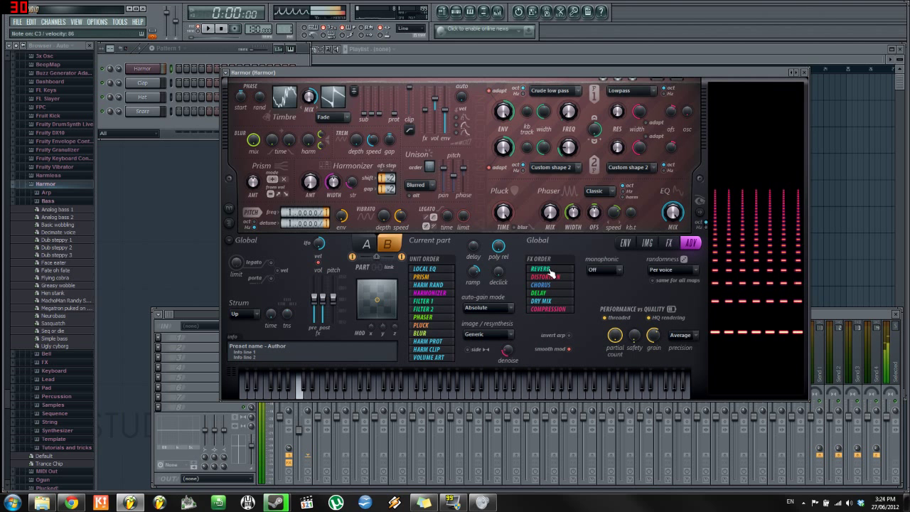
pyautogui.click(670, 244)
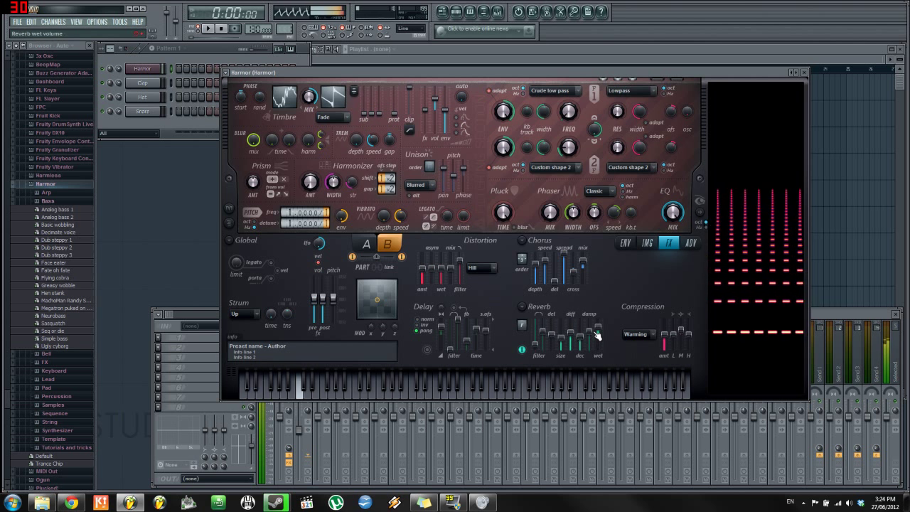
pyautogui.moveTo(596, 333); pyautogui.dragTo(596, 331)
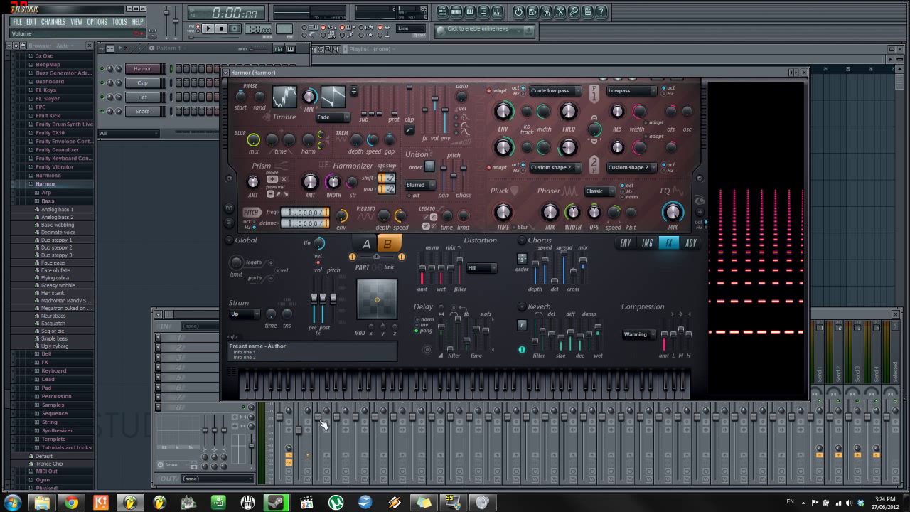
# - Lower mixer track Insert 1's volume and review the distortion types, keeping Hill
pyautogui.click(301, 437)
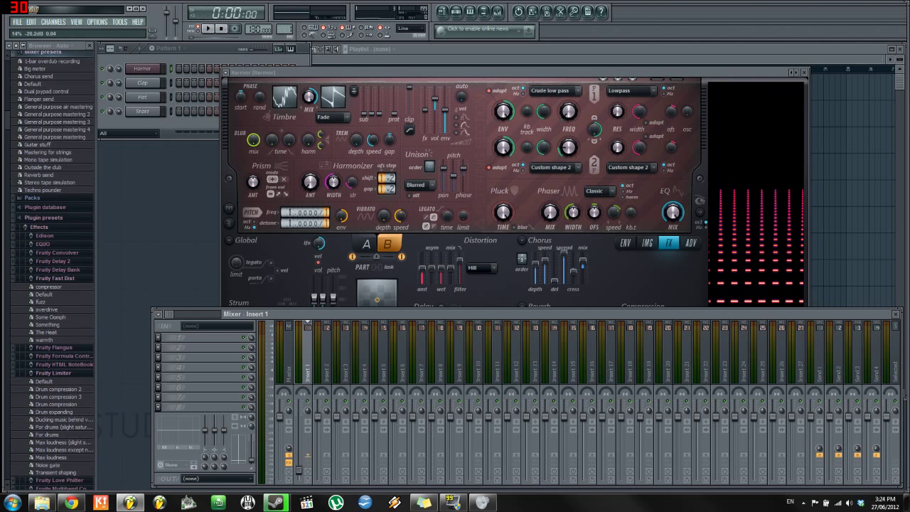
pyautogui.click(595, 72)
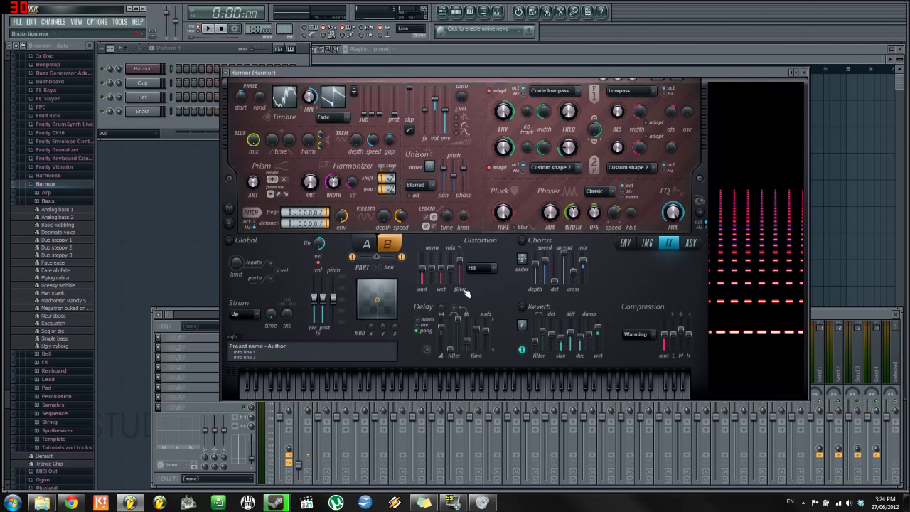
pyautogui.click(489, 269)
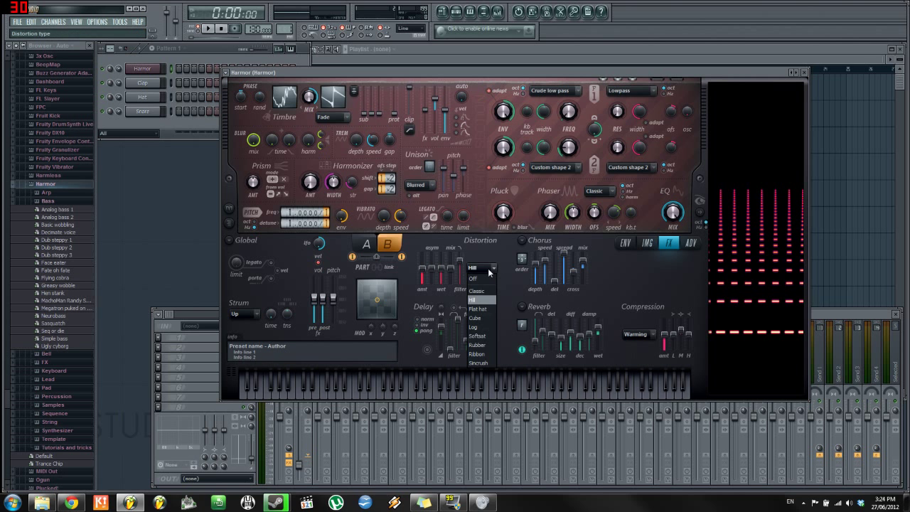
pyautogui.click(490, 270)
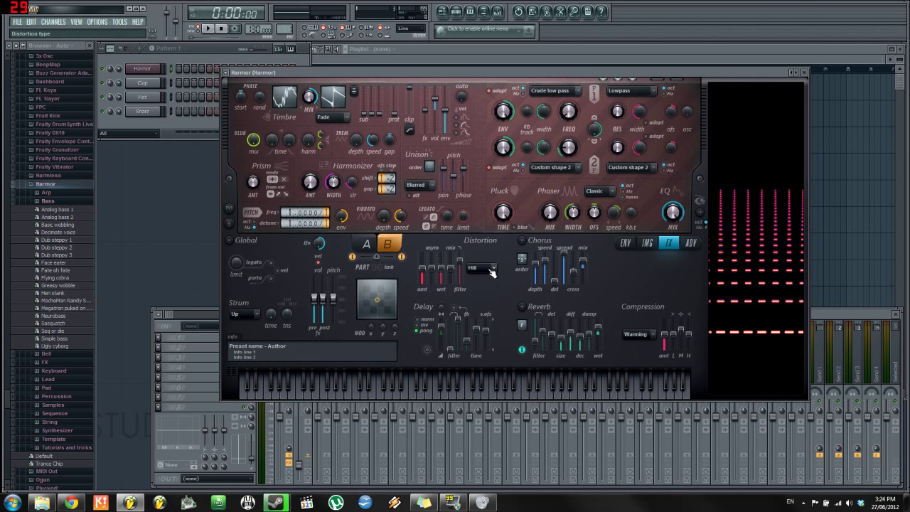
# - Keep Hill as the distortion type and adjust the distortion and compression sliders
pyautogui.click(477, 269)
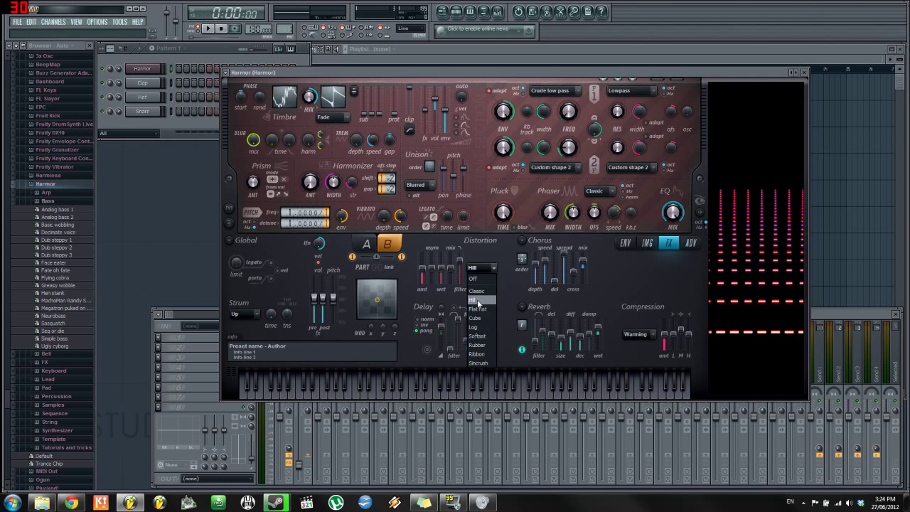
pyautogui.click(478, 301)
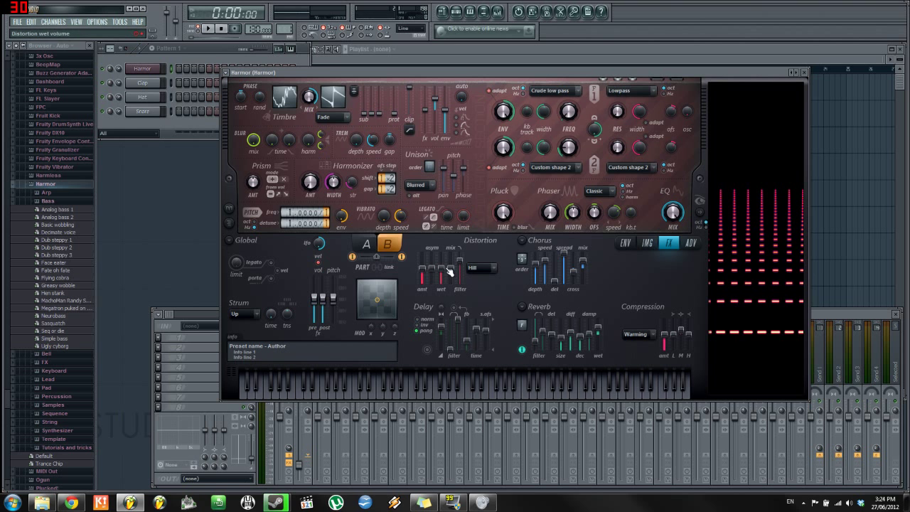
pyautogui.moveTo(449, 271); pyautogui.dragTo(422, 260)
pyautogui.moveTo(681, 330); pyautogui.dragTo(682, 322)
# - Review the FX order on the advanced page, return to the envelope page and try the X/Y modulation pad
pyautogui.click(689, 246)
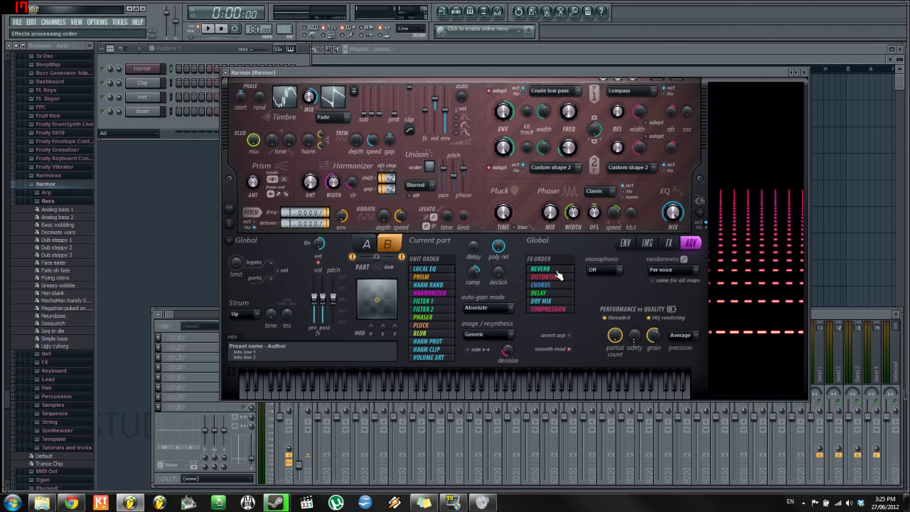
pyautogui.click(625, 243)
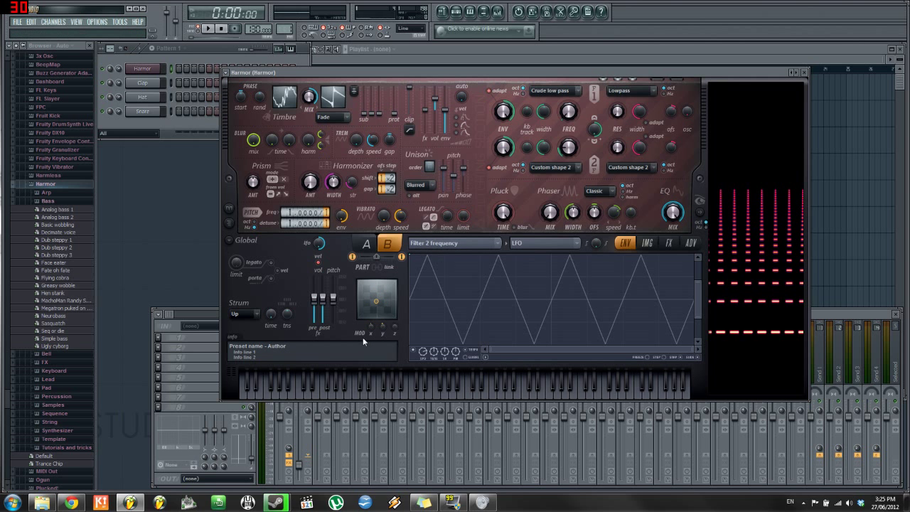
pyautogui.moveTo(372, 301); pyautogui.dragTo(372, 304)
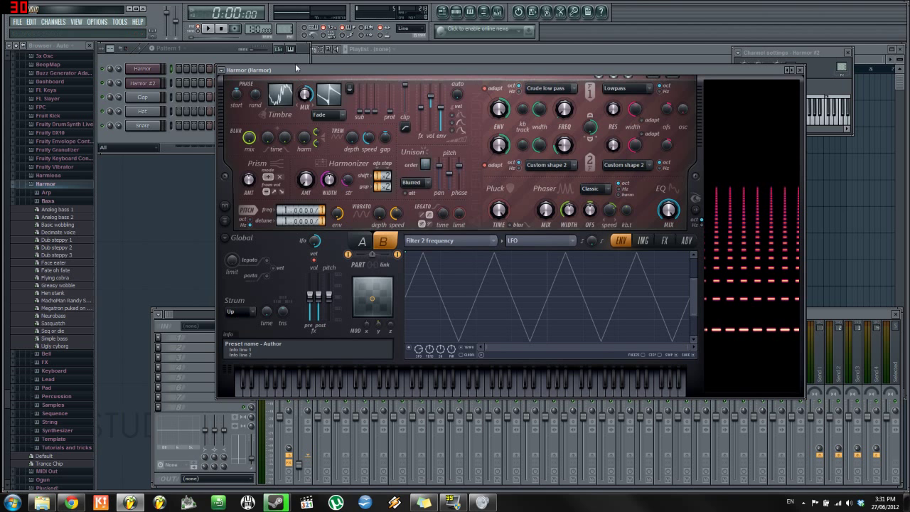
# - Map modulation Y to filter 1 frequency in part A with a straight line rising from minimum to maximum
pyautogui.click(364, 242)
pyautogui.click(365, 242)
pyautogui.click(364, 242)
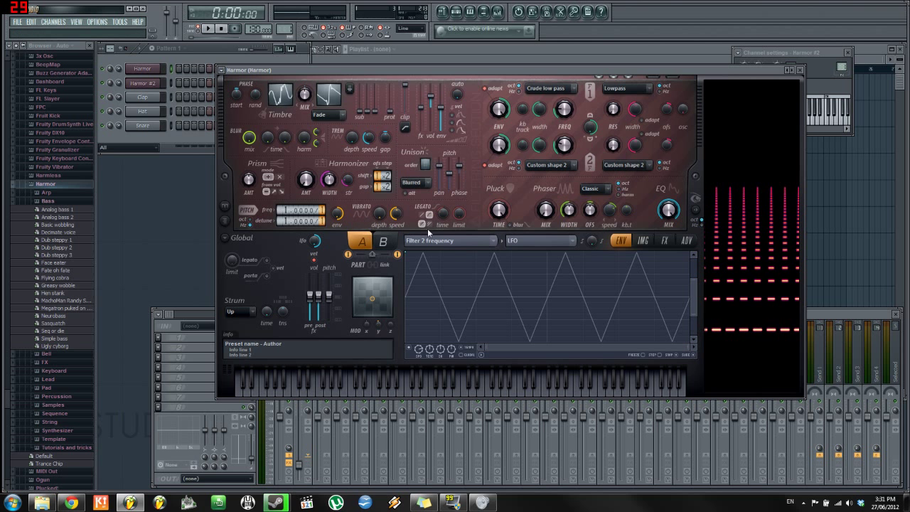
pyautogui.click(472, 243)
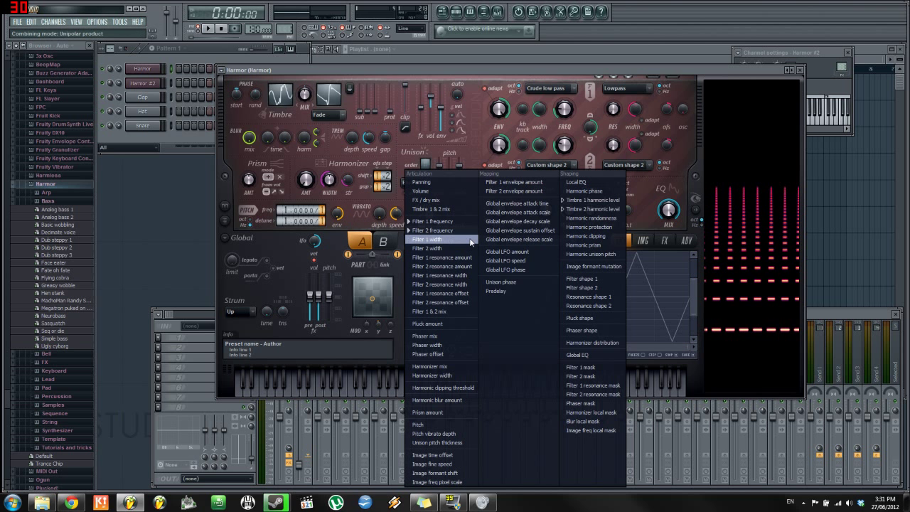
pyautogui.click(431, 222)
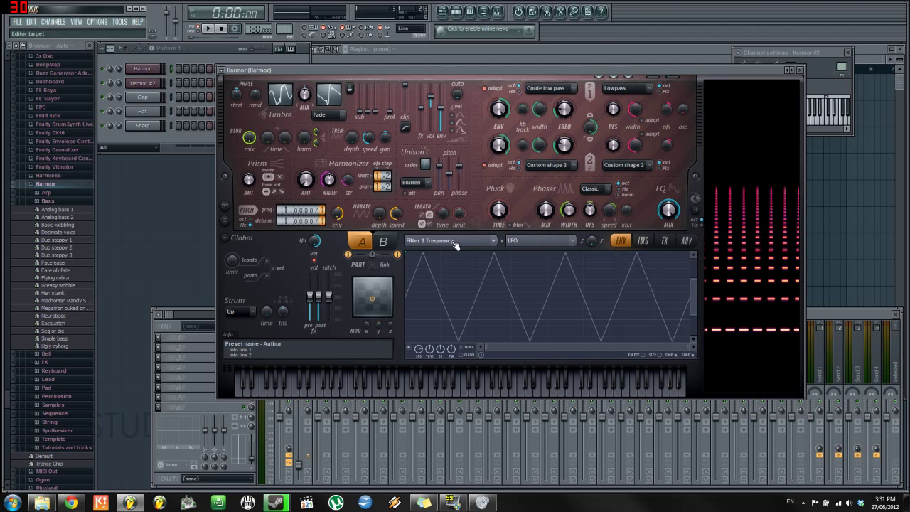
pyautogui.click(535, 241)
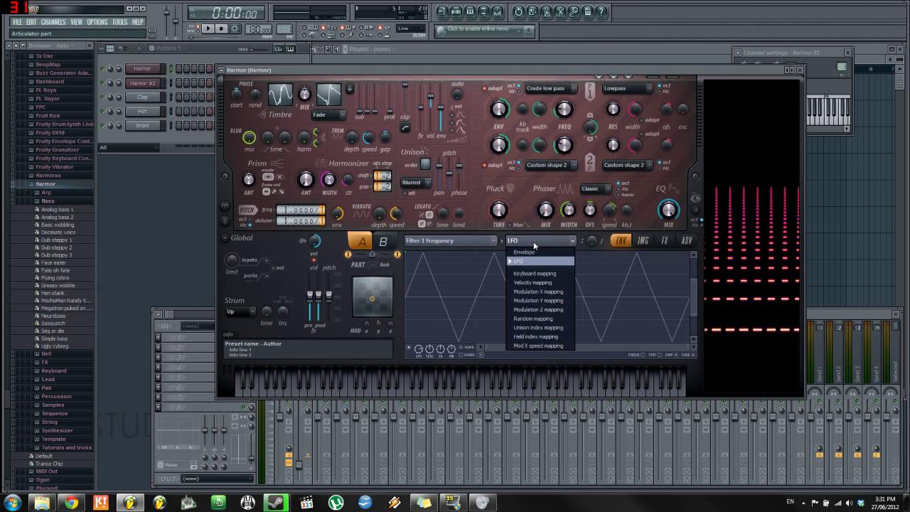
pyautogui.click(552, 301)
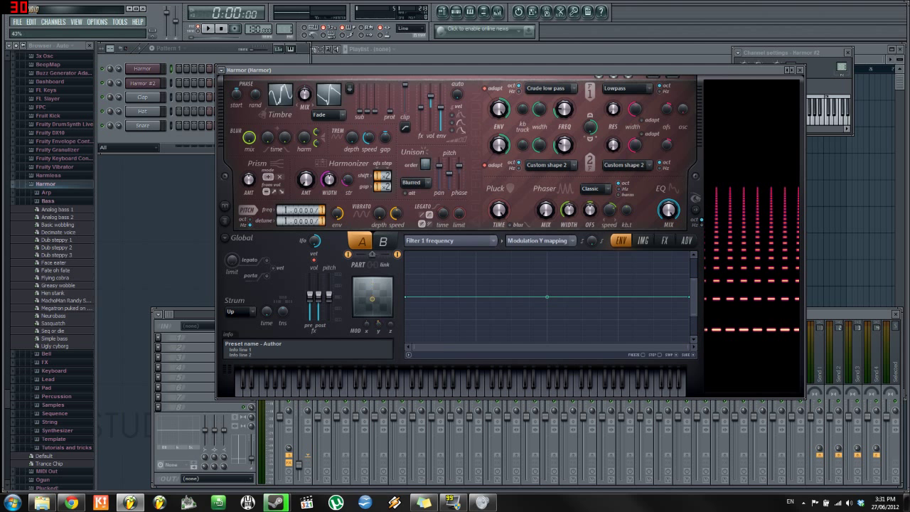
pyautogui.moveTo(691, 297); pyautogui.dragTo(690, 323)
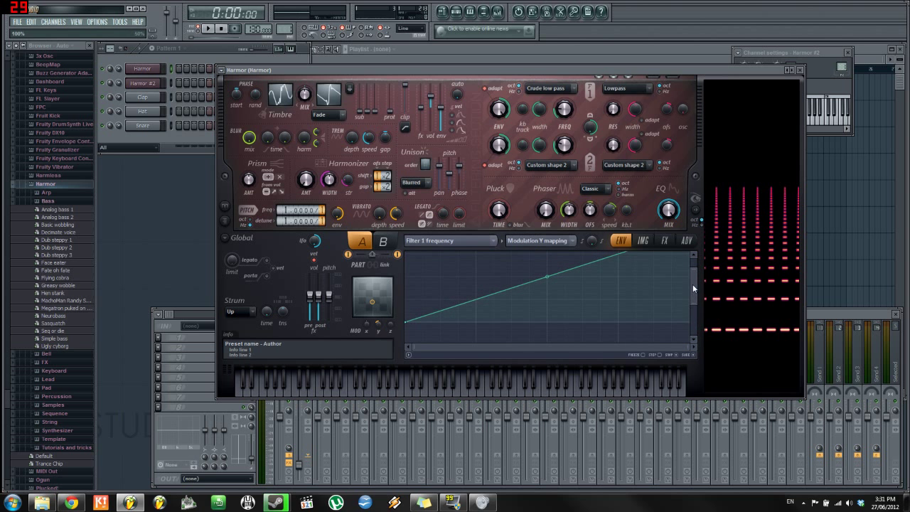
pyautogui.moveTo(694, 288)
pyautogui.mouseDown()
pyautogui.moveTo(691, 258)
pyautogui.moveTo(688, 291)
pyautogui.mouseUp()
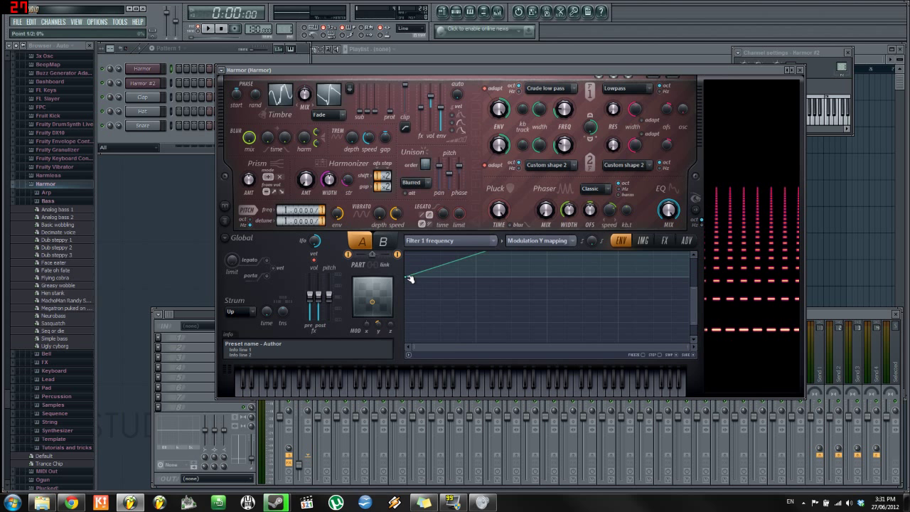
pyautogui.moveTo(691, 316); pyautogui.dragTo(679, 260)
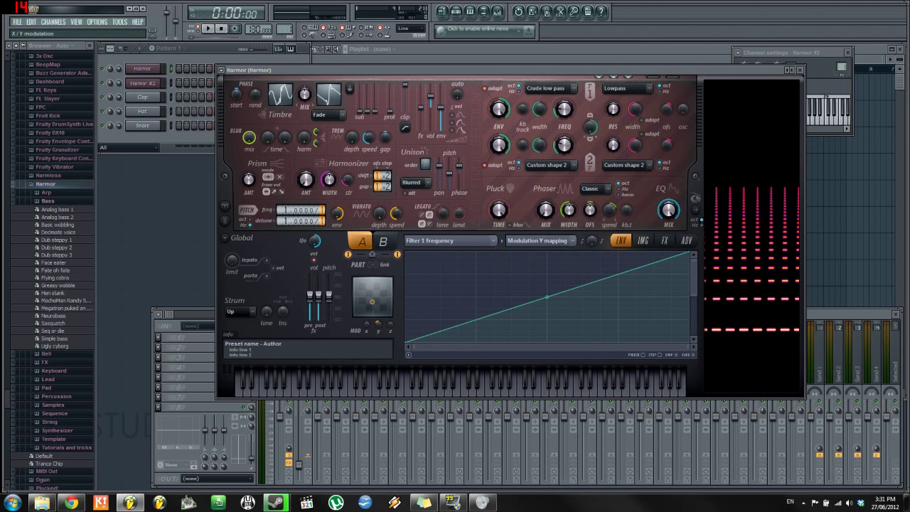
# - Shape part B's modulation Y mapping for filter 1 frequency into a minimum-to-maximum ramp and adjust modulation Y
pyautogui.click(383, 243)
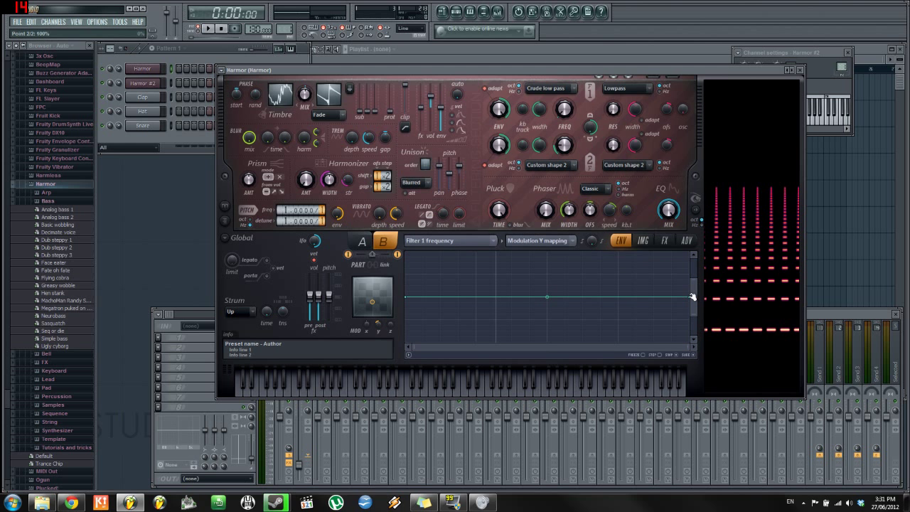
pyautogui.moveTo(692, 296); pyautogui.dragTo(691, 233)
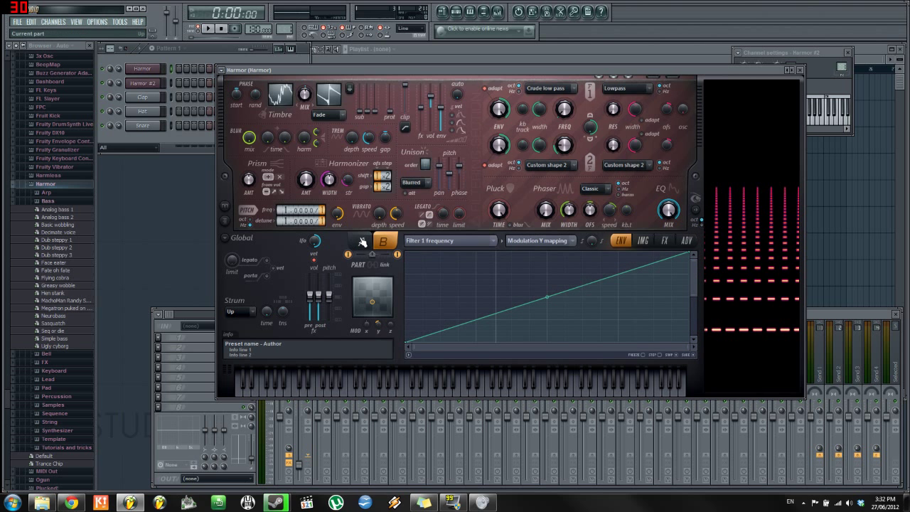
pyautogui.moveTo(376, 326)
pyautogui.mouseDown()
pyautogui.moveTo(376, 277)
pyautogui.moveTo(376, 355)
pyautogui.moveTo(376, 285)
pyautogui.moveTo(376, 322)
pyautogui.mouseUp()
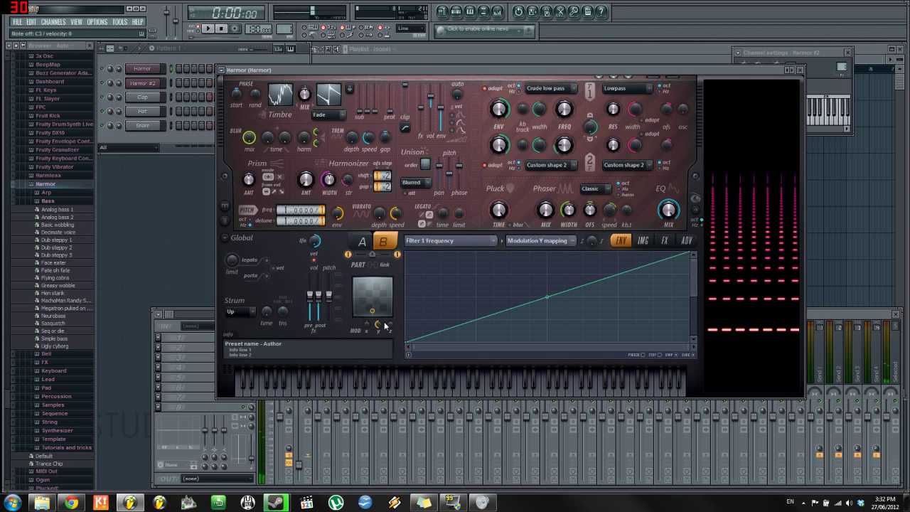
# - Map modulation X to the global LFO amount in parts A and B with a line rising from the middle to the maximum
pyautogui.click(363, 245)
pyautogui.click(435, 242)
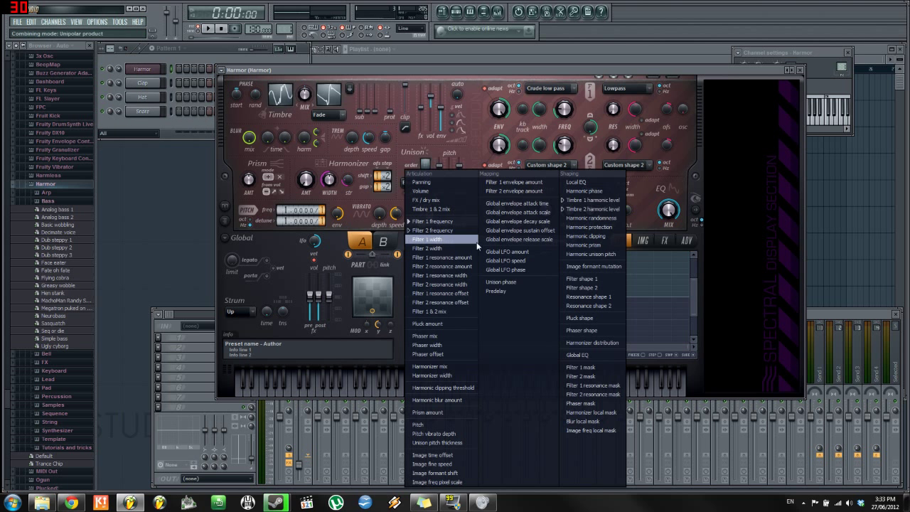
pyautogui.click(507, 252)
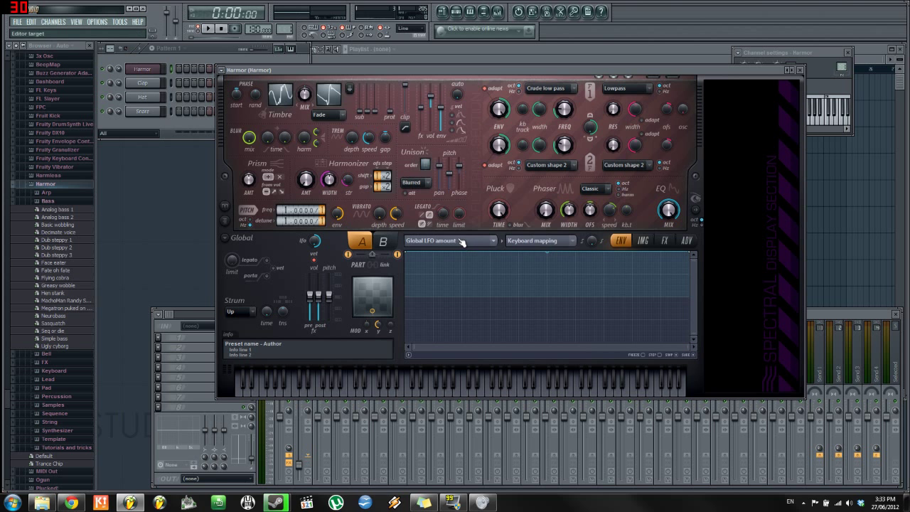
pyautogui.click(539, 242)
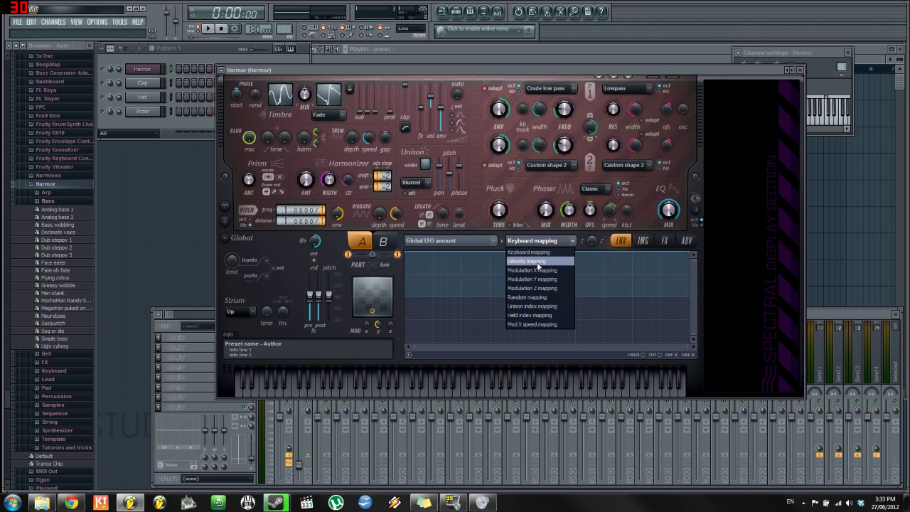
pyautogui.click(534, 270)
pyautogui.moveTo(409, 254); pyautogui.dragTo(406, 297)
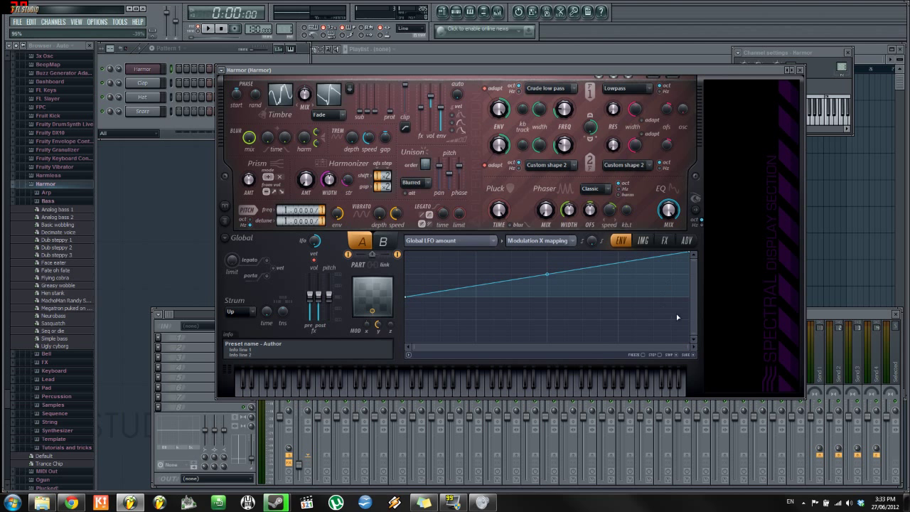
pyautogui.click(383, 242)
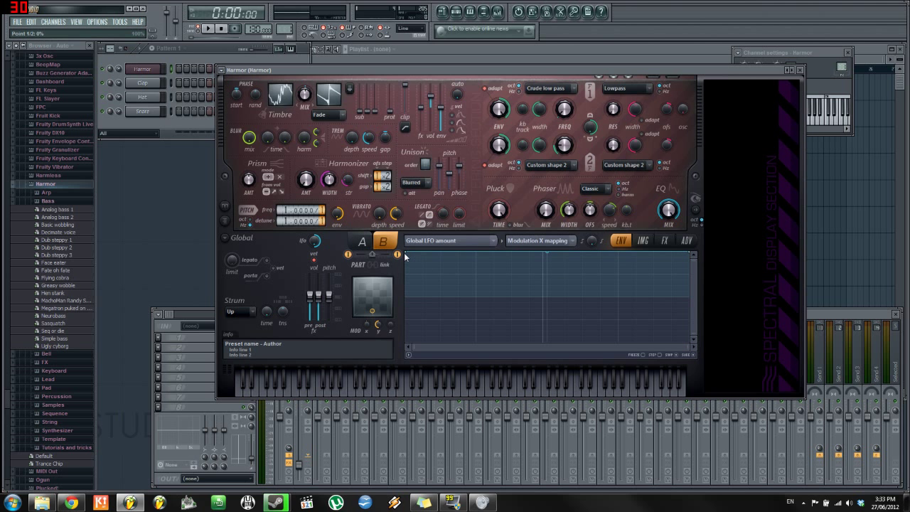
pyautogui.moveTo(409, 254); pyautogui.dragTo(404, 297)
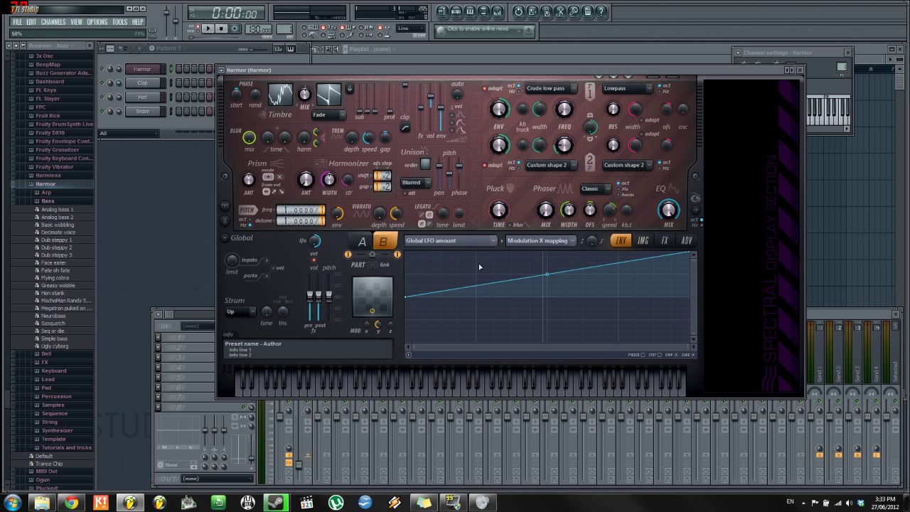
# - Show part B's filter 1 frequency LFO, try lowering its envelope point and put it back
pyautogui.click(467, 240)
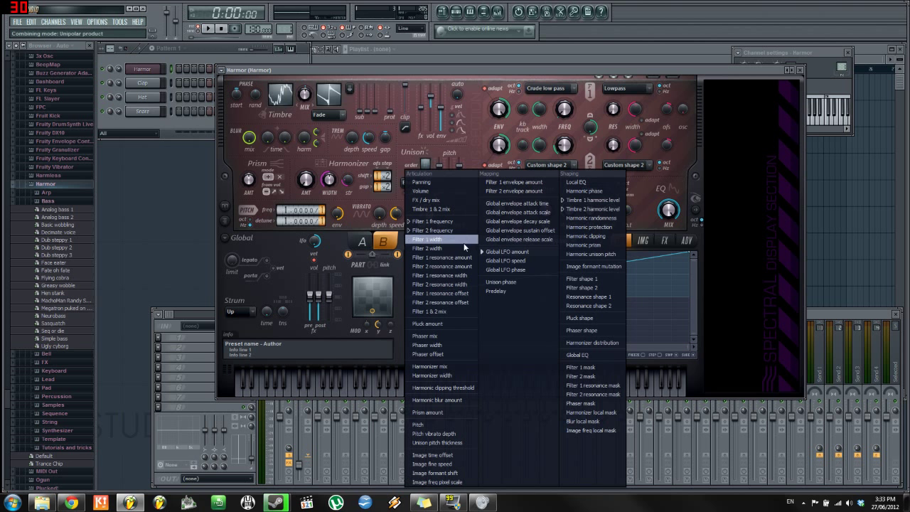
pyautogui.click(432, 221)
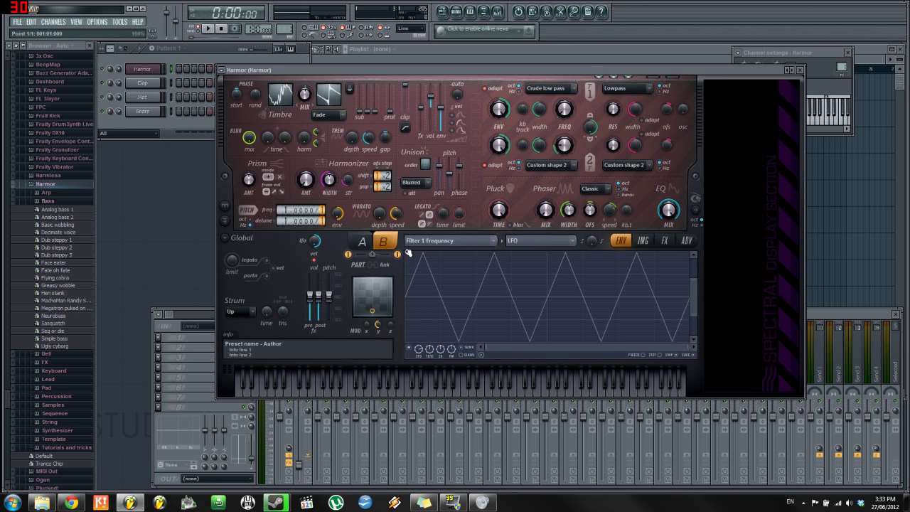
pyautogui.moveTo(408, 254); pyautogui.dragTo(401, 284)
pyautogui.moveTo(403, 271); pyautogui.dragTo(404, 255)
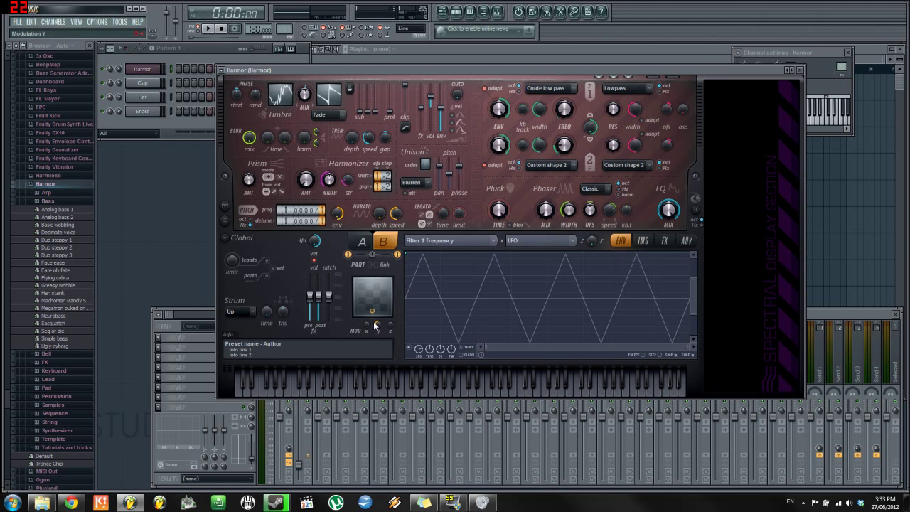
# - Raise modulation X and audition the sound by playing notes while varying the X/Y modulation
pyautogui.moveTo(372, 311)
pyautogui.mouseDown()
pyautogui.moveTo(390, 302)
pyautogui.moveTo(390, 325)
pyautogui.mouseUp()
pyautogui.moveTo(379, 292); pyautogui.dragTo(360, 308)
pyautogui.press('z')
pyautogui.moveTo(359, 310); pyautogui.dragTo(361, 305)
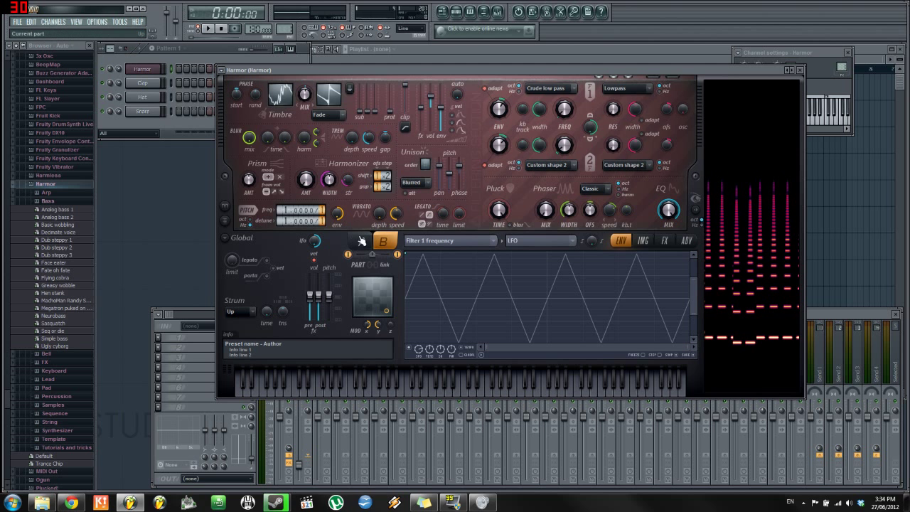
# - Lower the filter 2 envelope amount in part A and audition it with the X/Y modulation
pyautogui.click(362, 241)
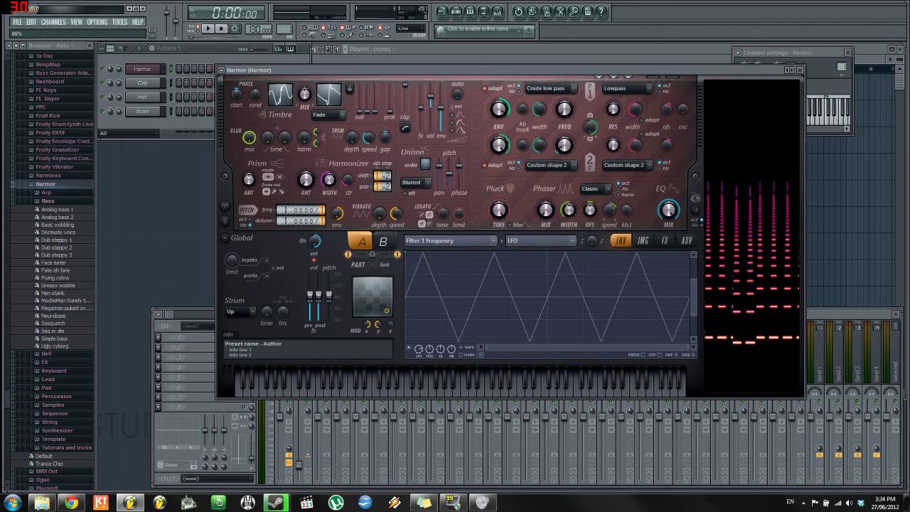
pyautogui.moveTo(496, 147); pyautogui.dragTo(496, 171)
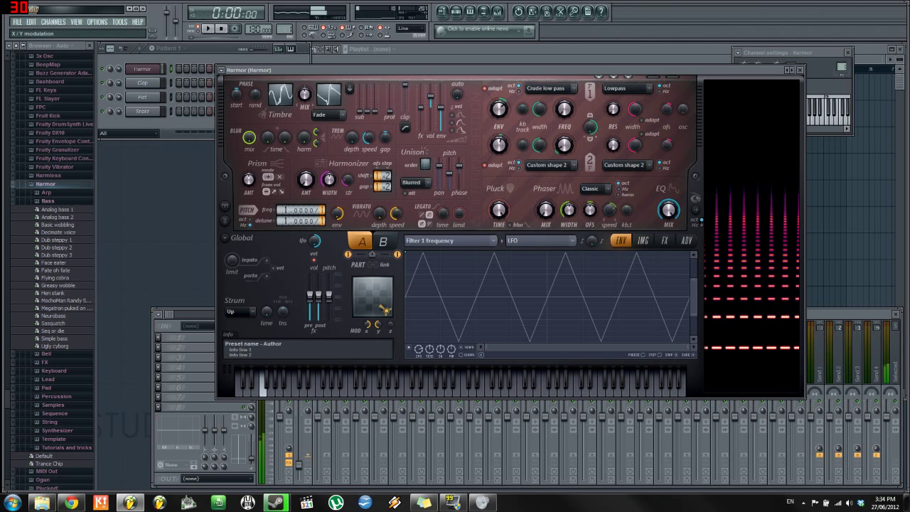
pyautogui.moveTo(384, 298)
pyautogui.mouseDown()
pyautogui.moveTo(378, 281)
pyautogui.moveTo(361, 292)
pyautogui.moveTo(386, 311)
pyautogui.mouseUp()
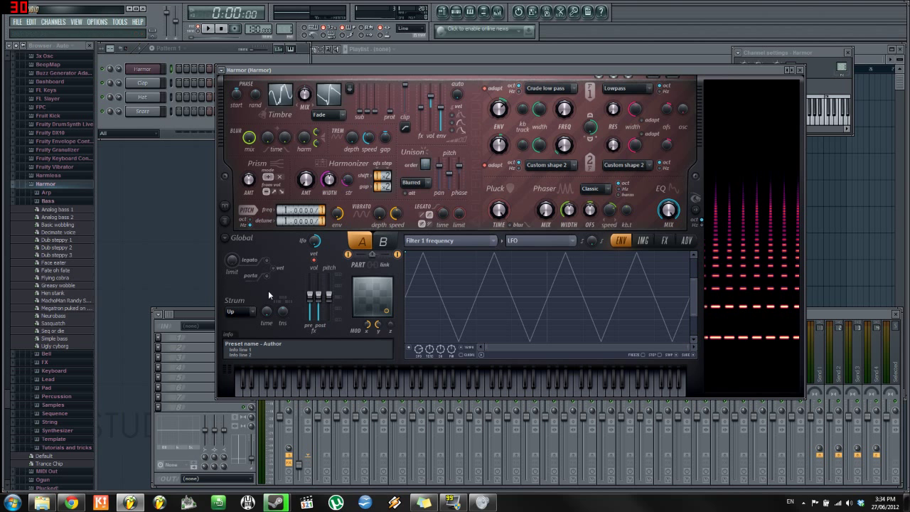
# - Review the effects and advanced pages, then the envelope page with filter 1 frequency as the editor target
pyautogui.click(668, 242)
pyautogui.click(686, 241)
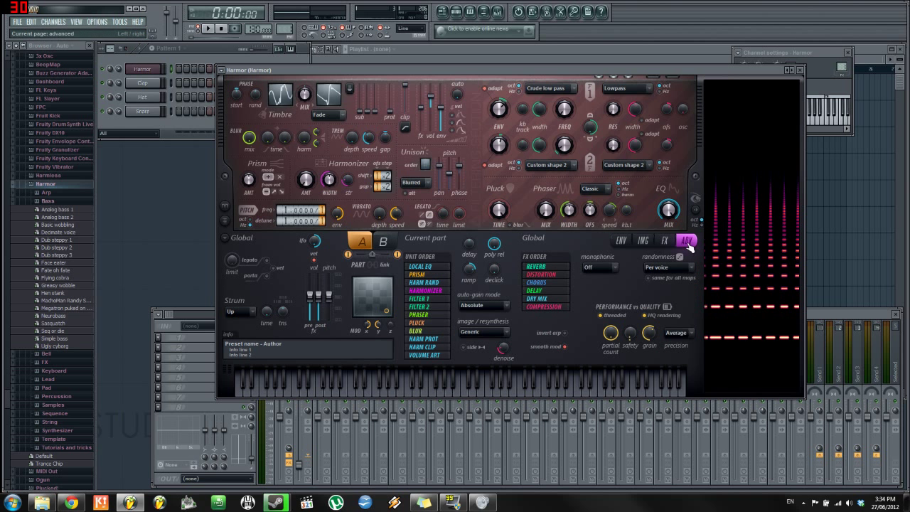
pyautogui.click(623, 241)
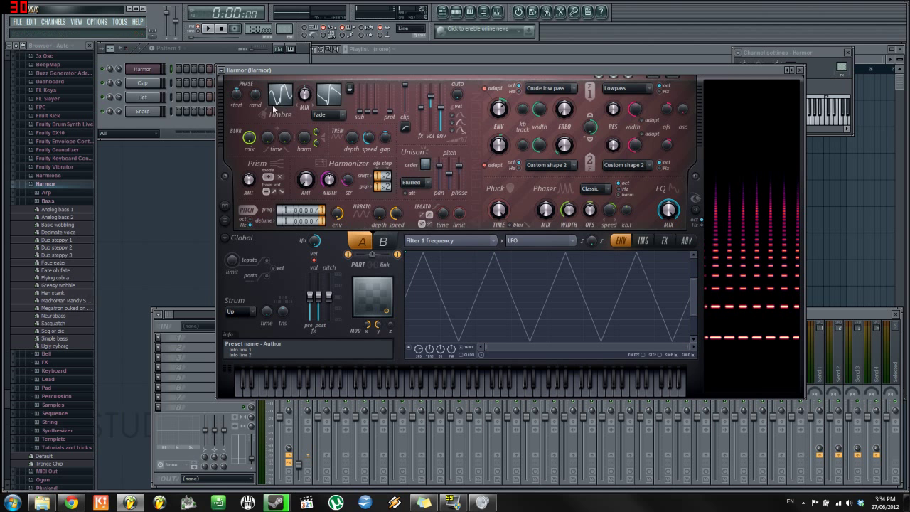
pyautogui.click(447, 241)
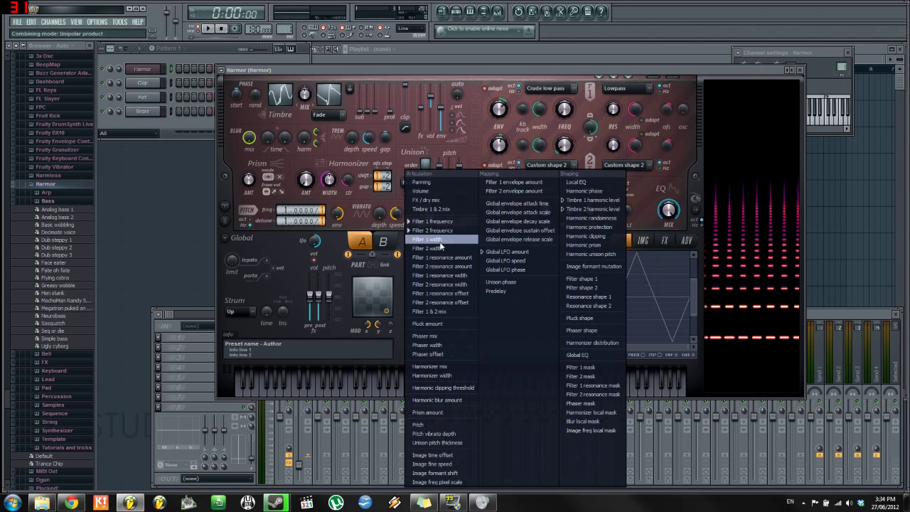
pyautogui.click(441, 226)
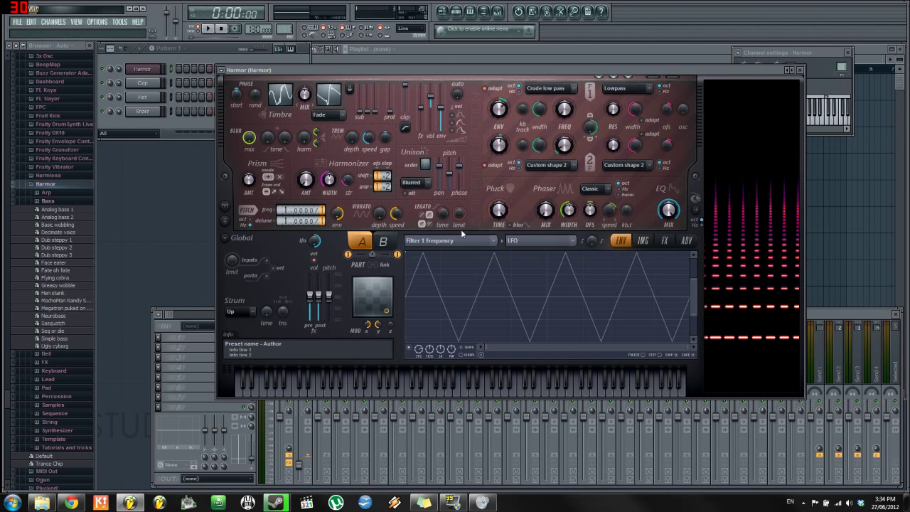
# - Clone the Harmor channel, clone the copy again to get a third channel, and close the plugin window
pyautogui.rightClick(157, 69)
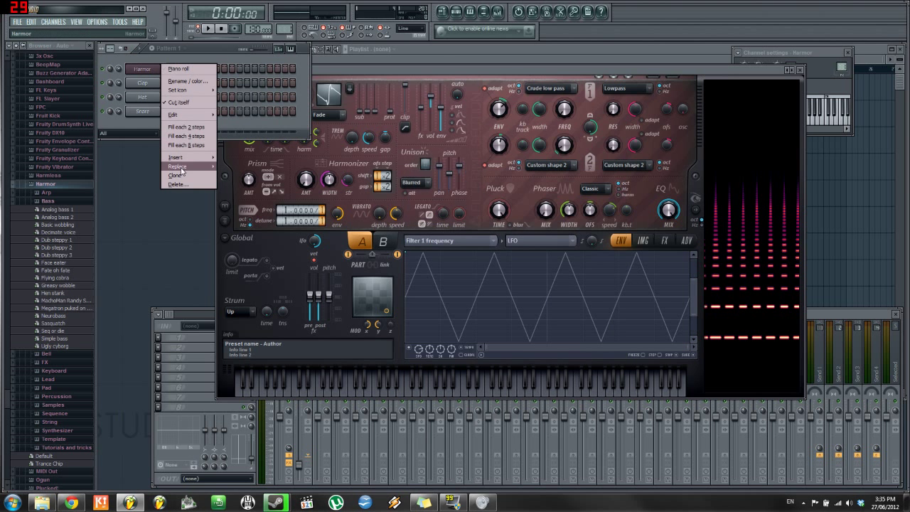
pyautogui.click(178, 175)
pyautogui.rightClick(156, 84)
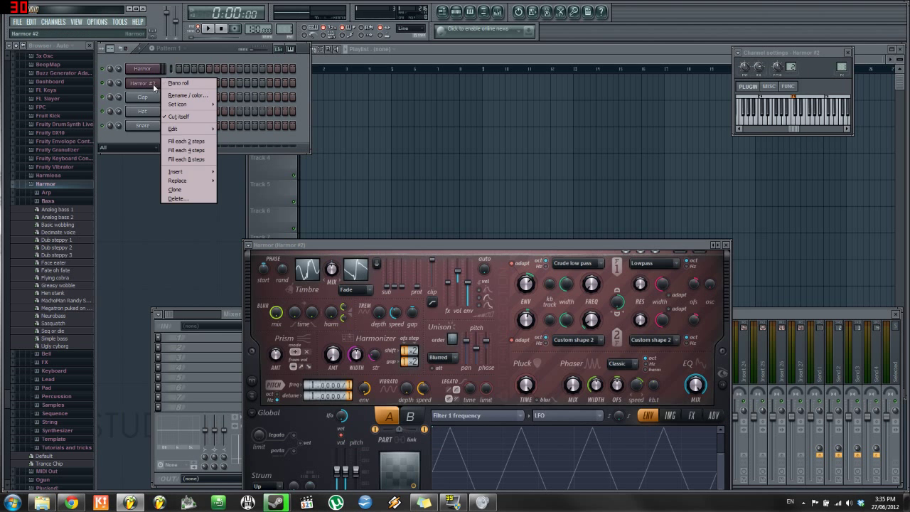
pyautogui.click(175, 191)
pyautogui.click(750, 268)
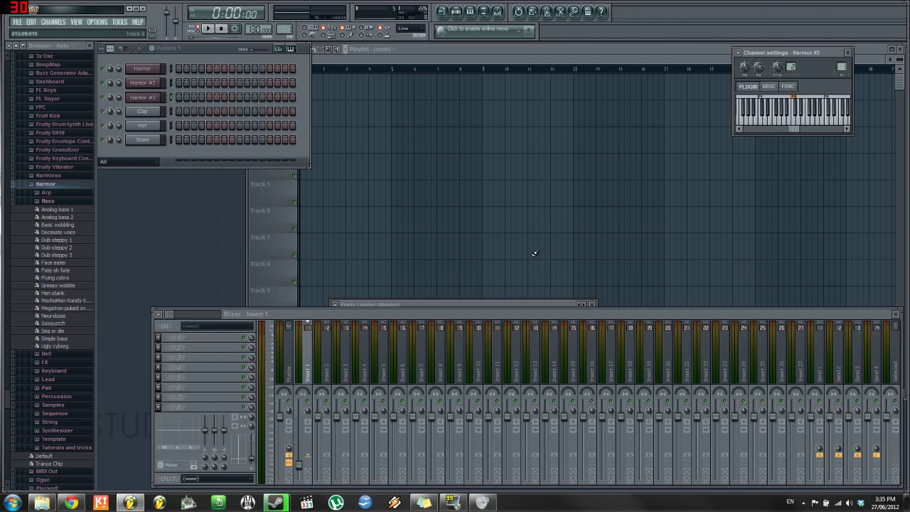
# - Open the Harmor #2 channel and raise the filter 1 frequency LFO speed in both part A and part B
pyautogui.click(146, 70)
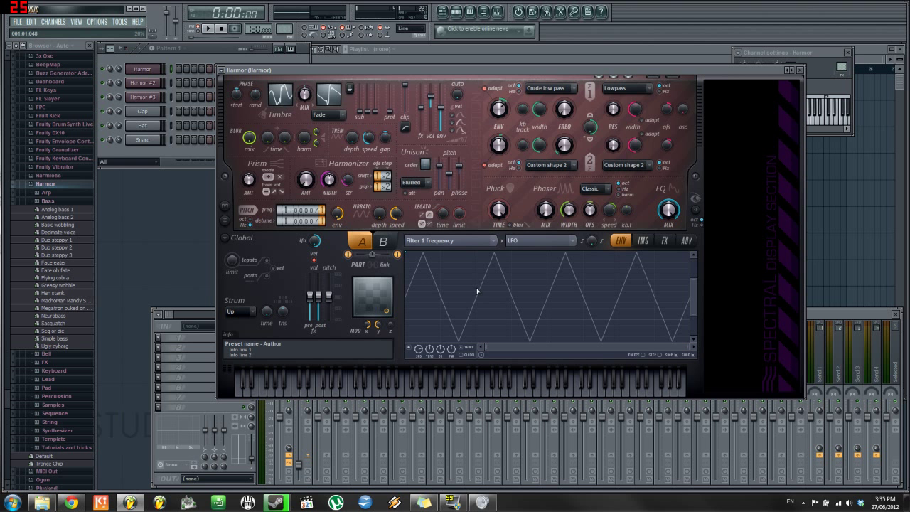
pyautogui.click(150, 82)
pyautogui.moveTo(485, 248); pyautogui.dragTo(503, 69)
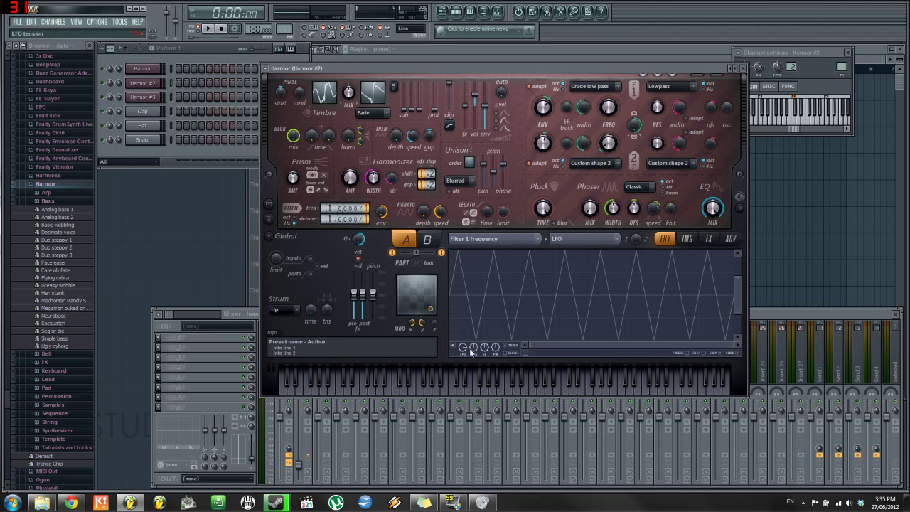
pyautogui.click(430, 243)
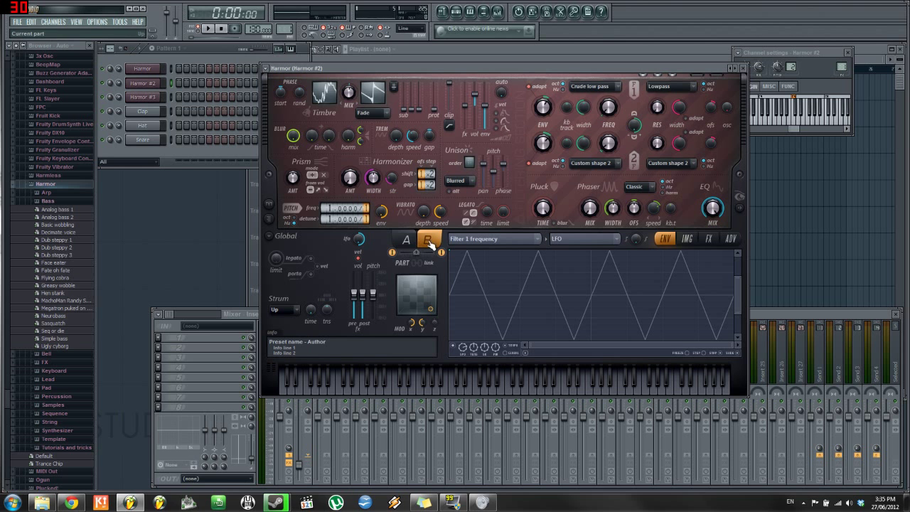
pyautogui.moveTo(465, 348); pyautogui.dragTo(465, 327)
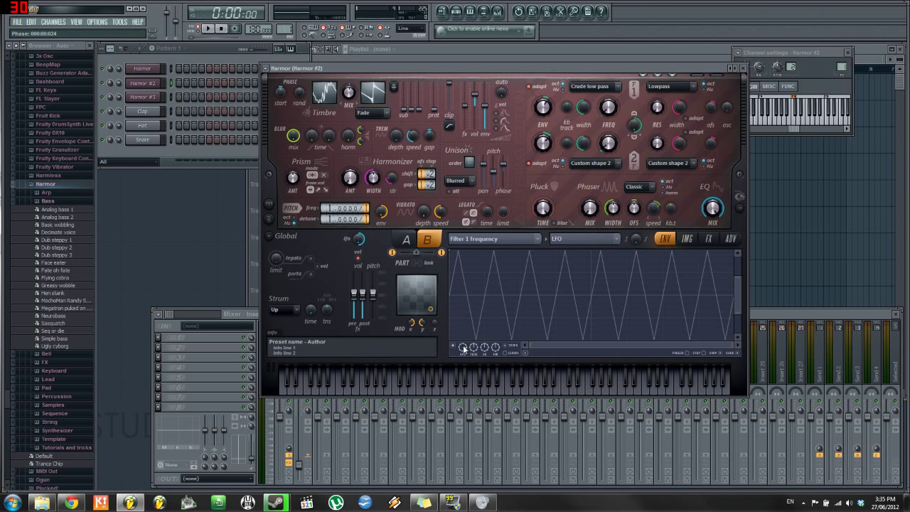
# - Open the Harmor #3 channel and raise part A's filter 1 frequency LFO speed to 91%
pyautogui.click(153, 98)
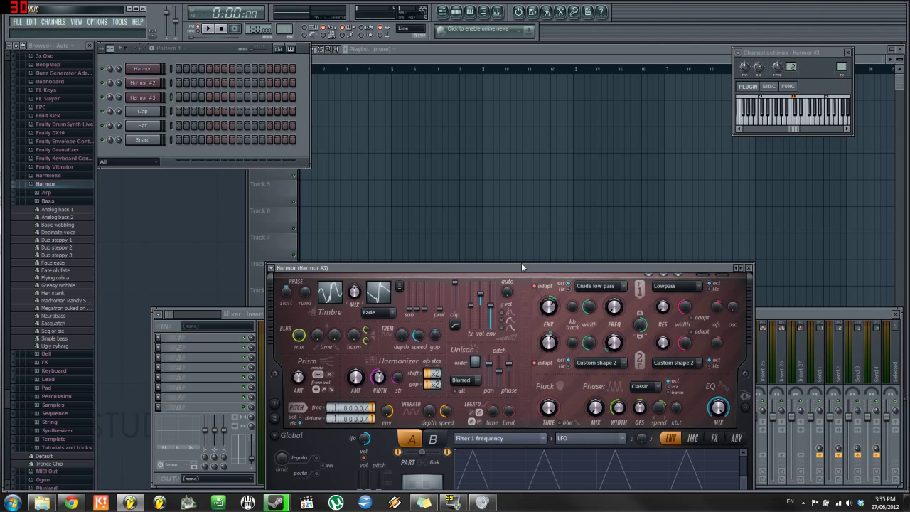
pyautogui.moveTo(525, 266); pyautogui.dragTo(571, 83)
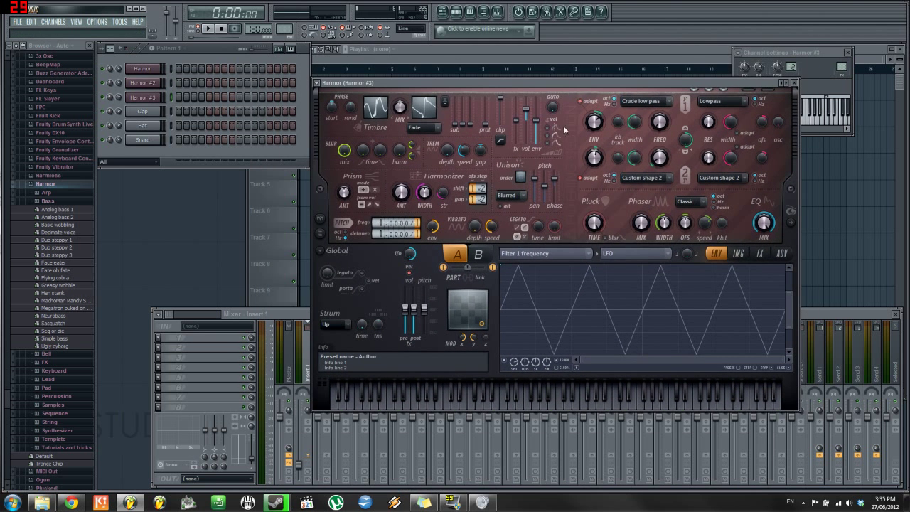
pyautogui.moveTo(514, 362); pyautogui.dragTo(514, 328)
# - Copy part A's LFO speed value in Harmor #3 and paste it onto part B's LFO speed
pyautogui.rightClick(514, 362)
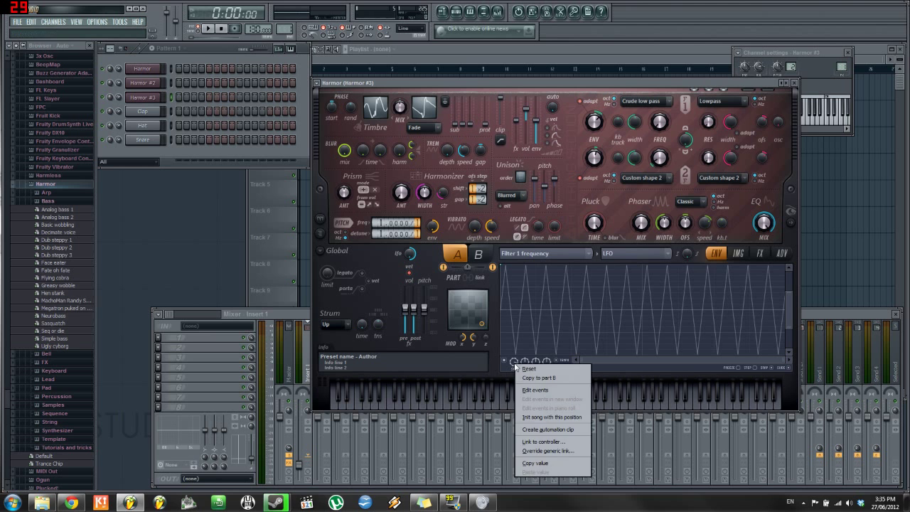
pyautogui.click(544, 464)
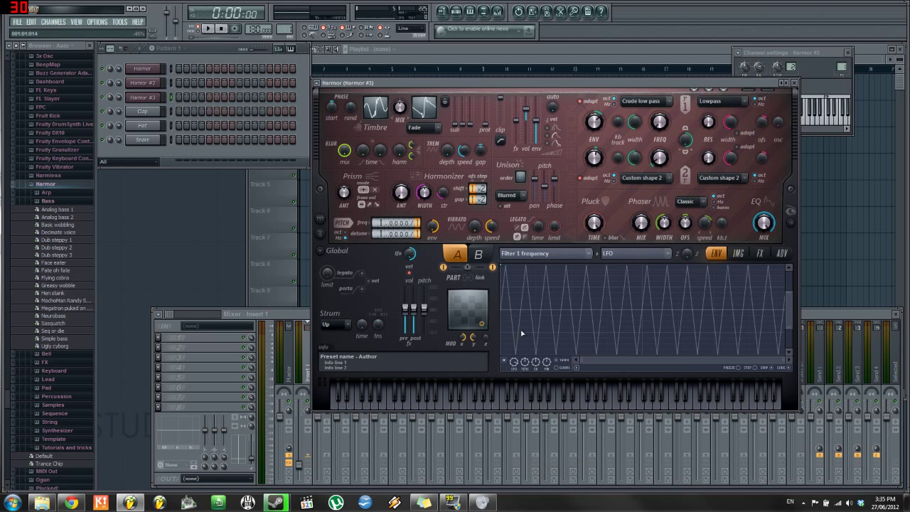
pyautogui.rightClick(514, 366)
pyautogui.click(539, 464)
pyautogui.rightClick(514, 363)
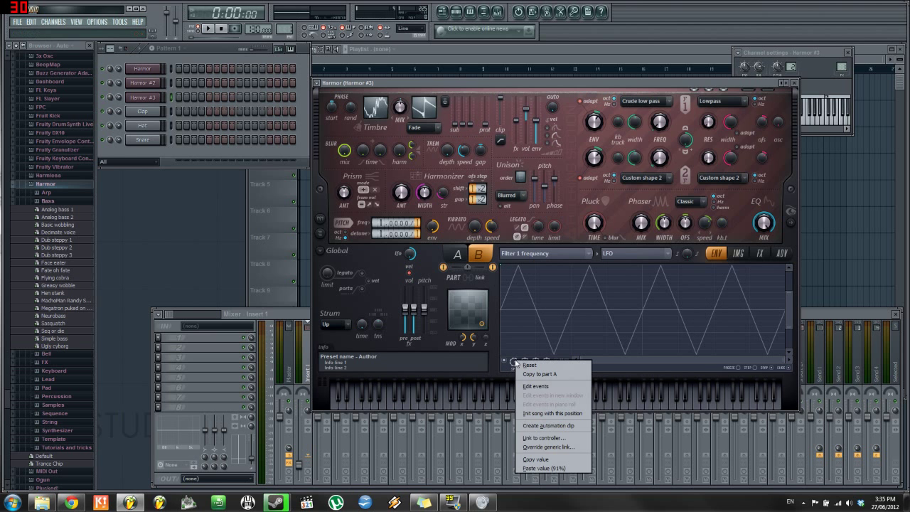
pyautogui.click(538, 469)
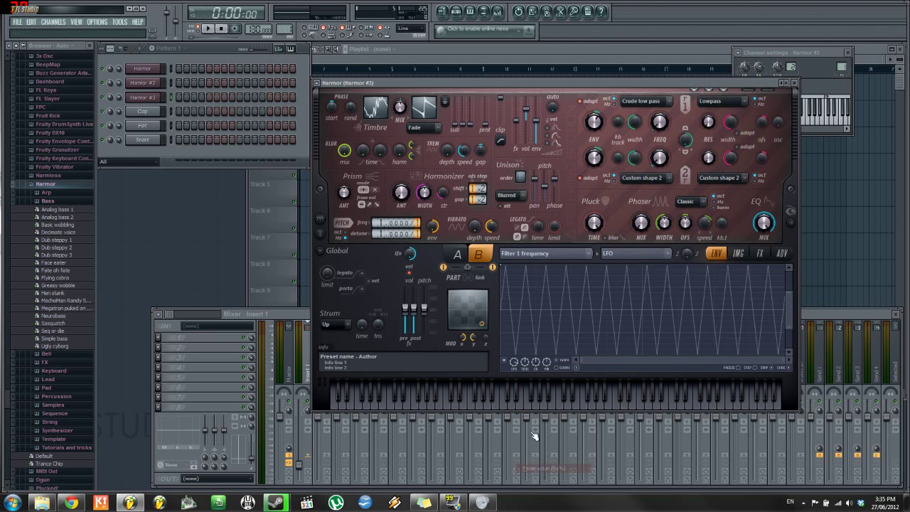
# - Audition the three Harmor channels in turn, varying the X/Y modulation of Harmor #3 while playing notes
pyautogui.click(172, 84)
pyautogui.click(171, 97)
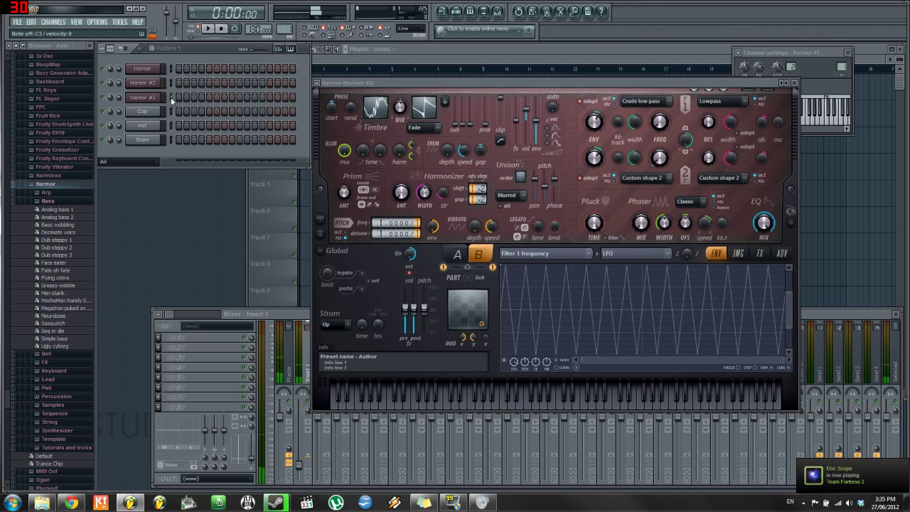
pyautogui.click(171, 69)
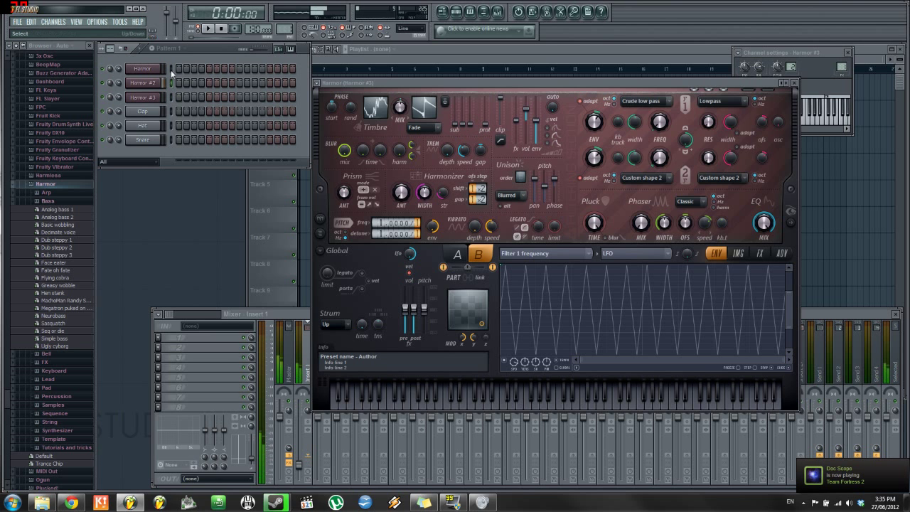
pyautogui.click(170, 96)
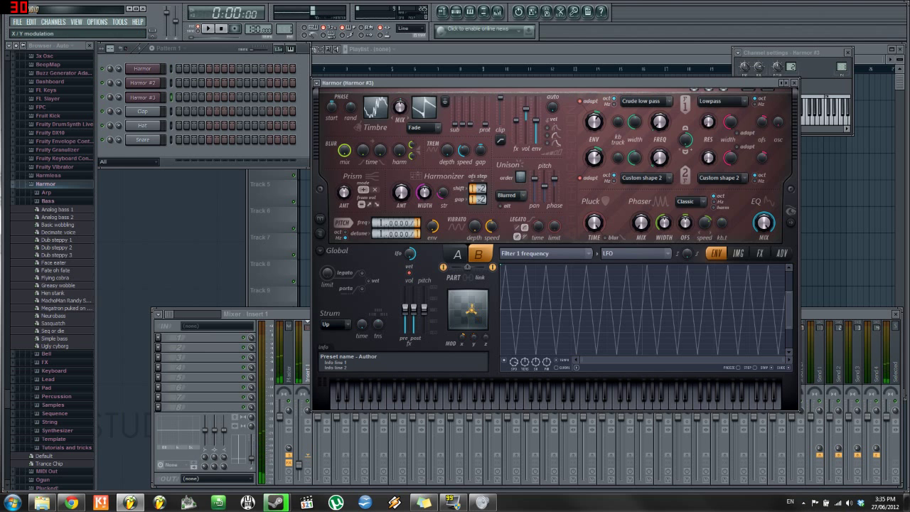
pyautogui.moveTo(468, 302); pyautogui.dragTo(476, 322)
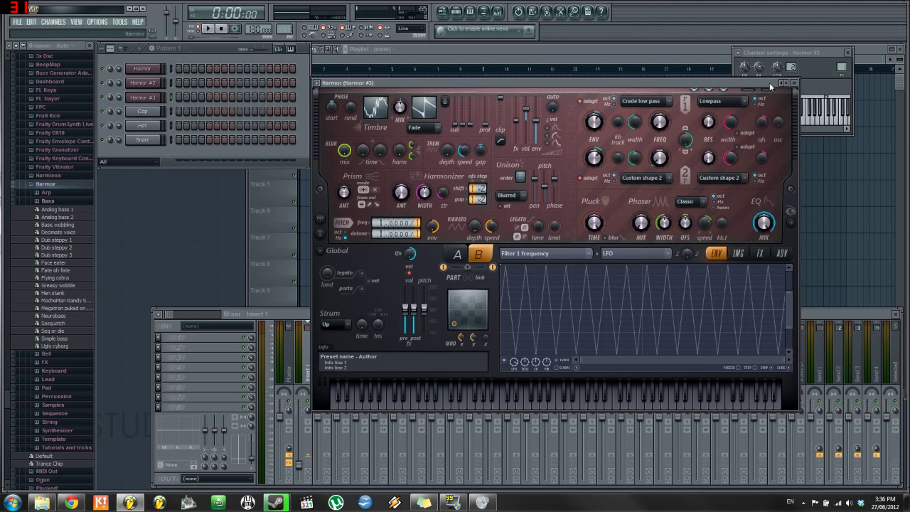
# - Close the Harmor #3 plugin window
pyautogui.moveTo(770, 82); pyautogui.dragTo(777, 88)
pyautogui.click(806, 92)
pyautogui.press('Escape')
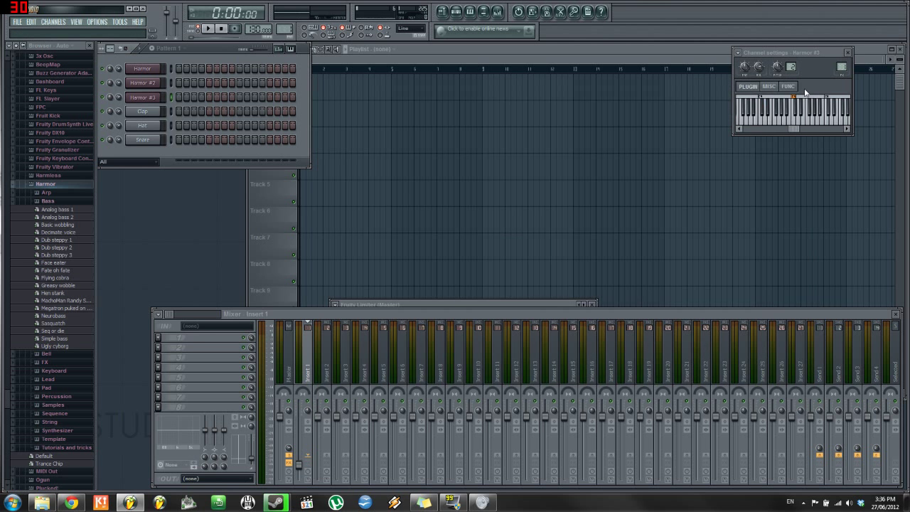